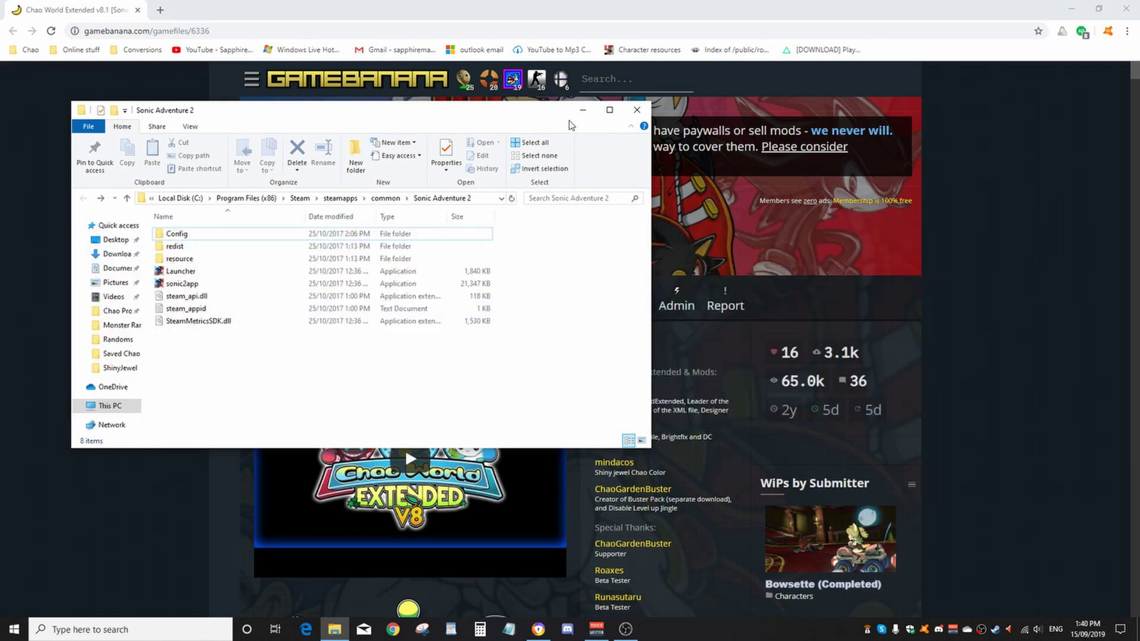
# Step: Move the Sonic Adventure 2 folder aside, check the original sonic2app, and return to the Chao World Extended page
pyautogui.moveTo(310, 116); pyautogui.dragTo(337, 91)
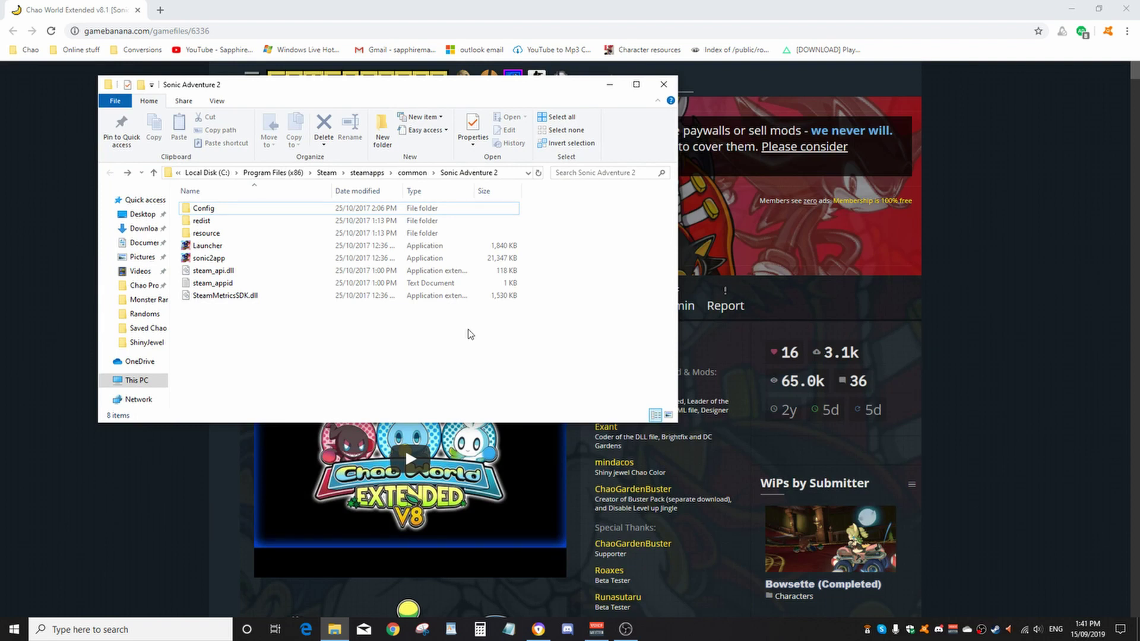
pyautogui.moveTo(267, 359); pyautogui.dragTo(219, 202)
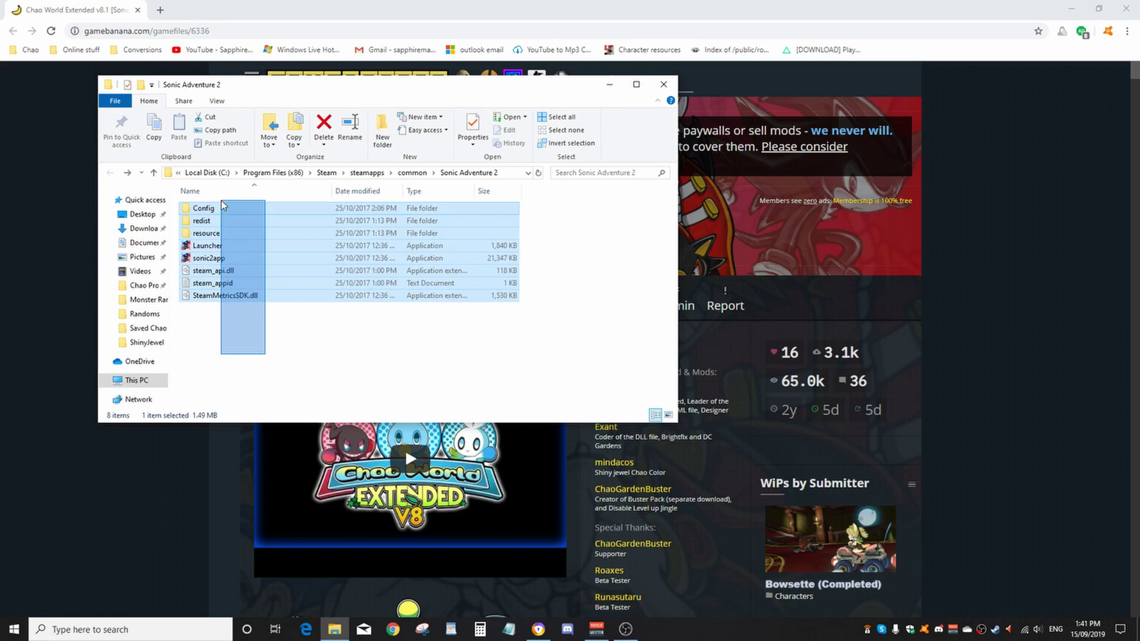
pyautogui.click(262, 344)
pyautogui.click(220, 261)
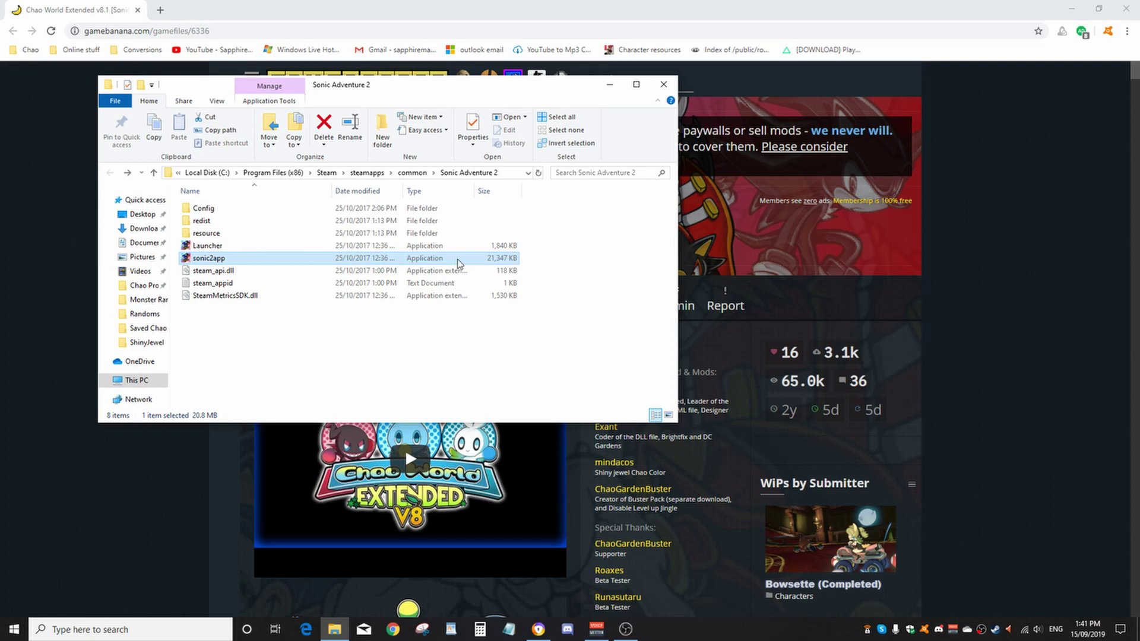
pyautogui.click(345, 354)
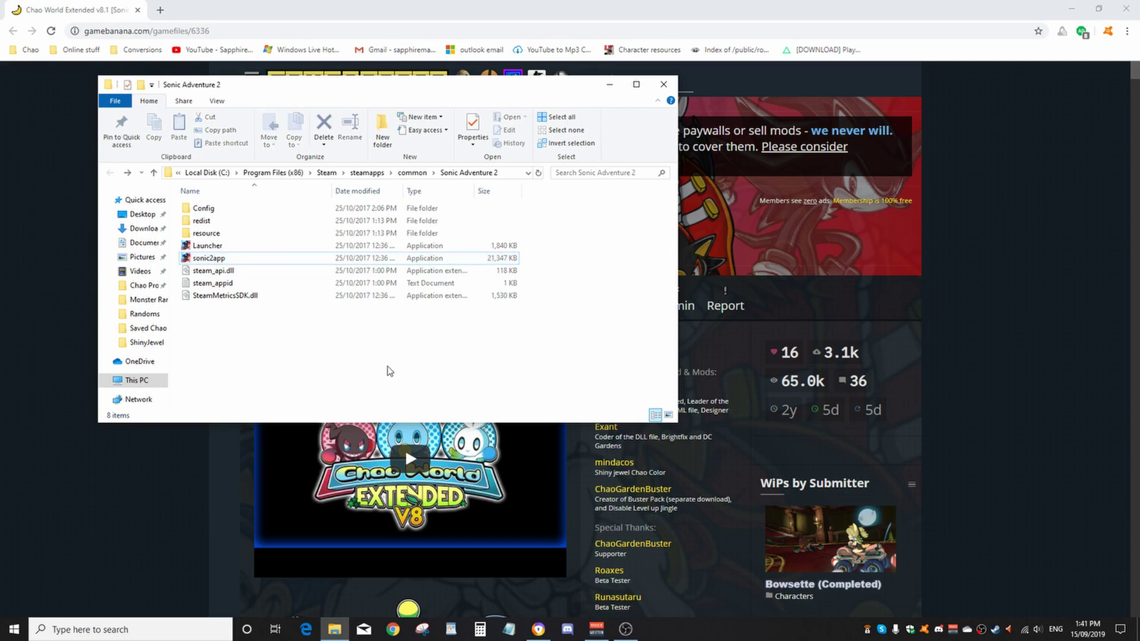
pyautogui.click(18, 212)
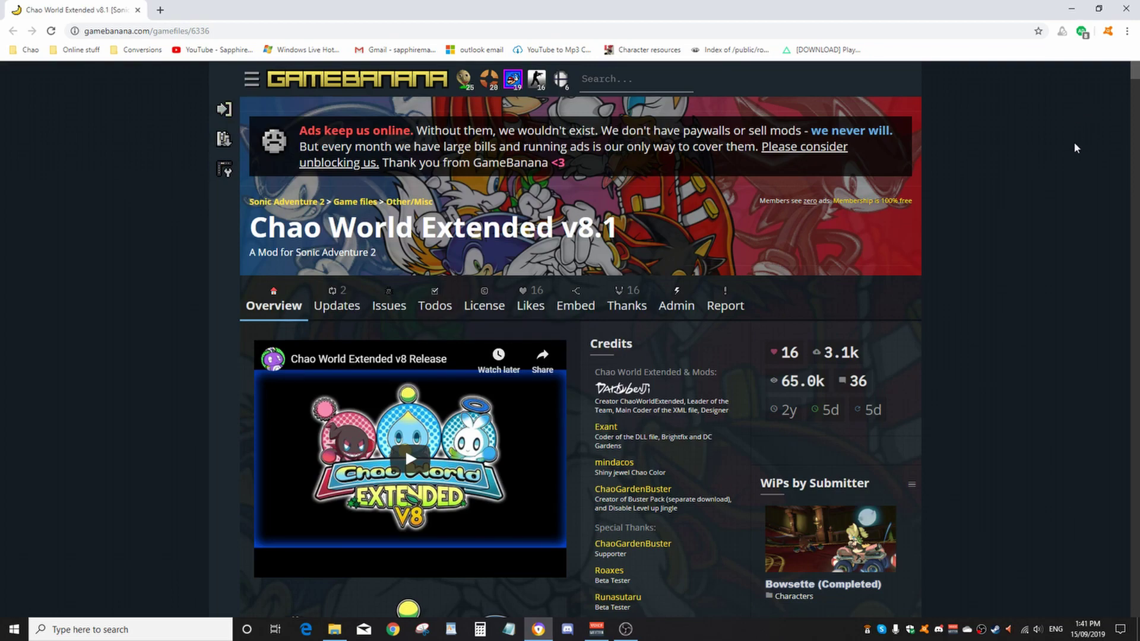
# Step: Open the Chao World Extended v8.1 download page and scroll to chao_world_extended_v81_c8725.zip
pyautogui.moveTo(1136, 76); pyautogui.dragTo(1096, 550)
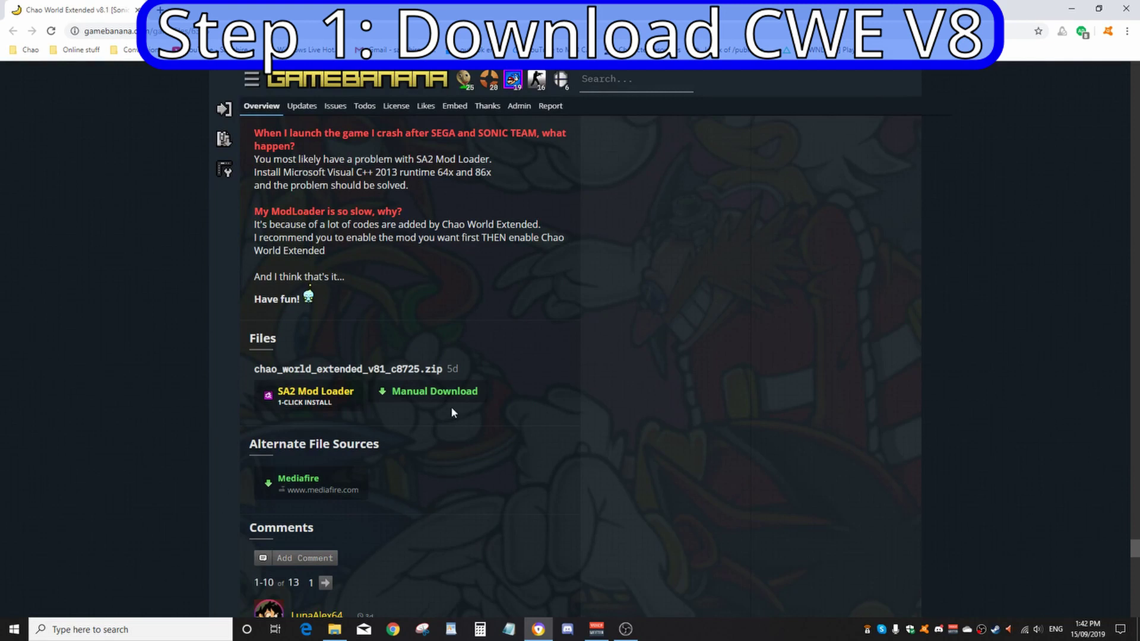
pyautogui.click(409, 396)
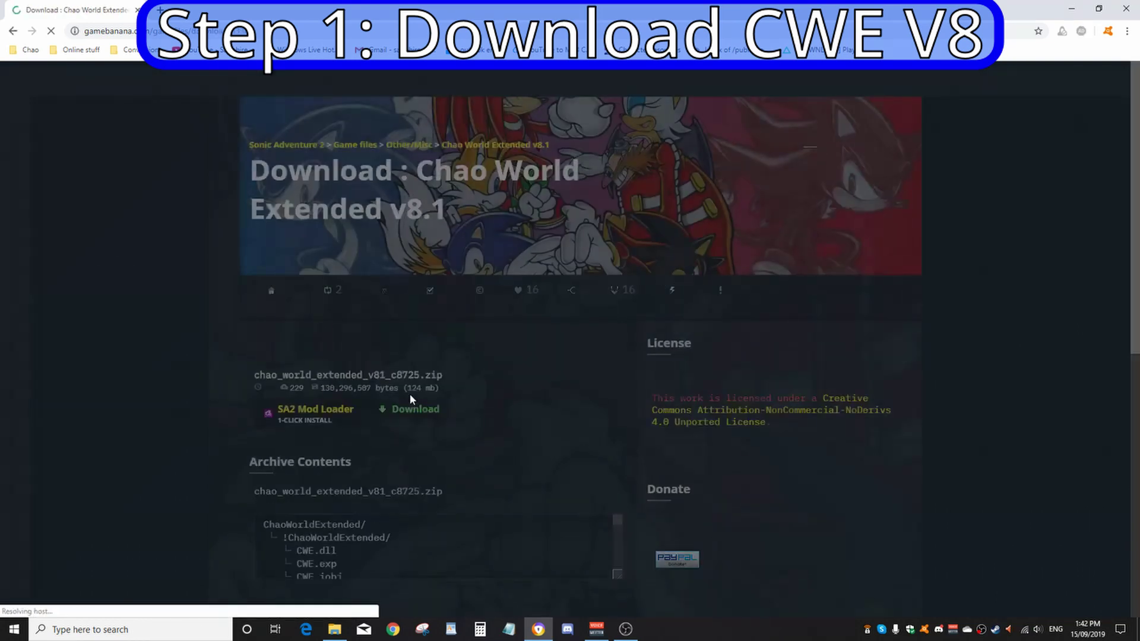
pyautogui.scroll(-2, 91, 355)
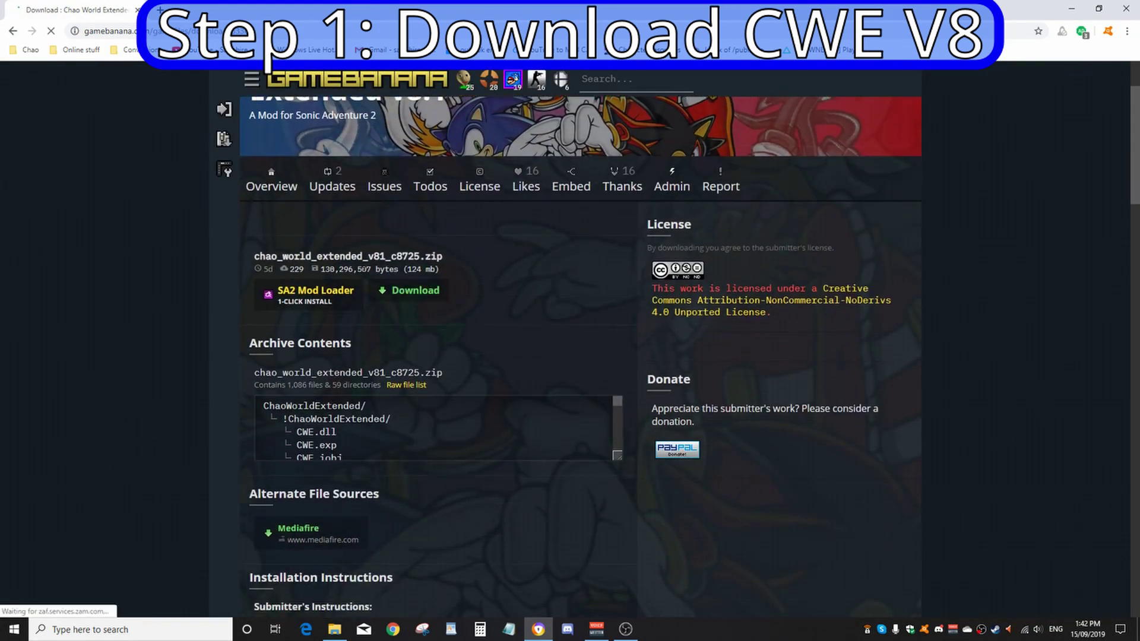
pyautogui.scroll(-1, 404, 291)
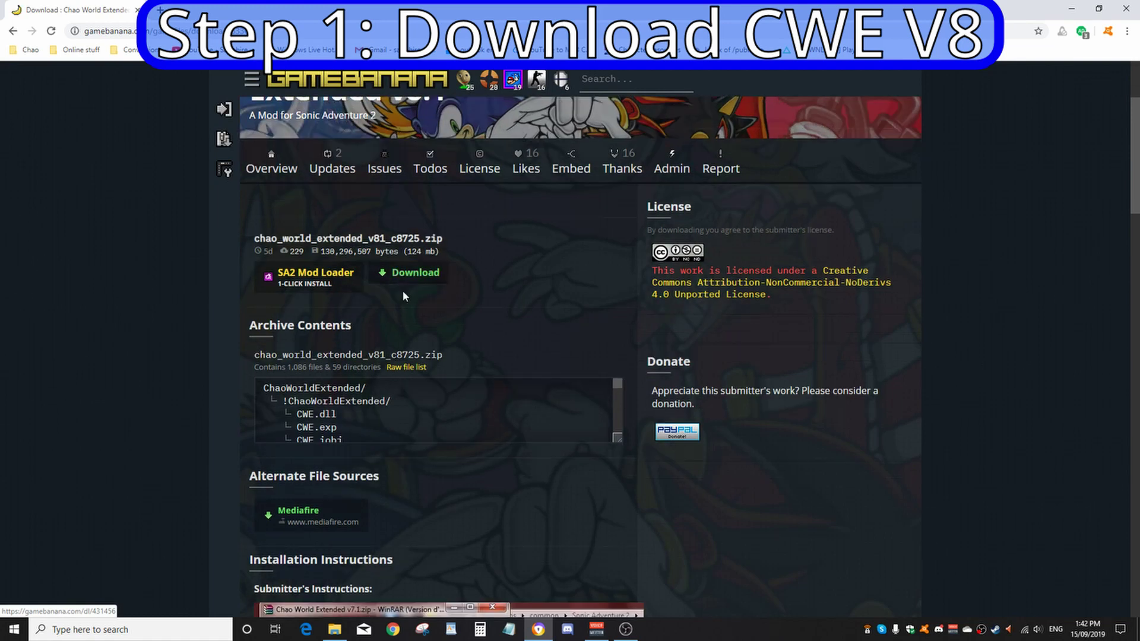
# Step: Start downloading the Chao World Extended zip, then go to the SA2 Mod Loader page
pyautogui.click(401, 289)
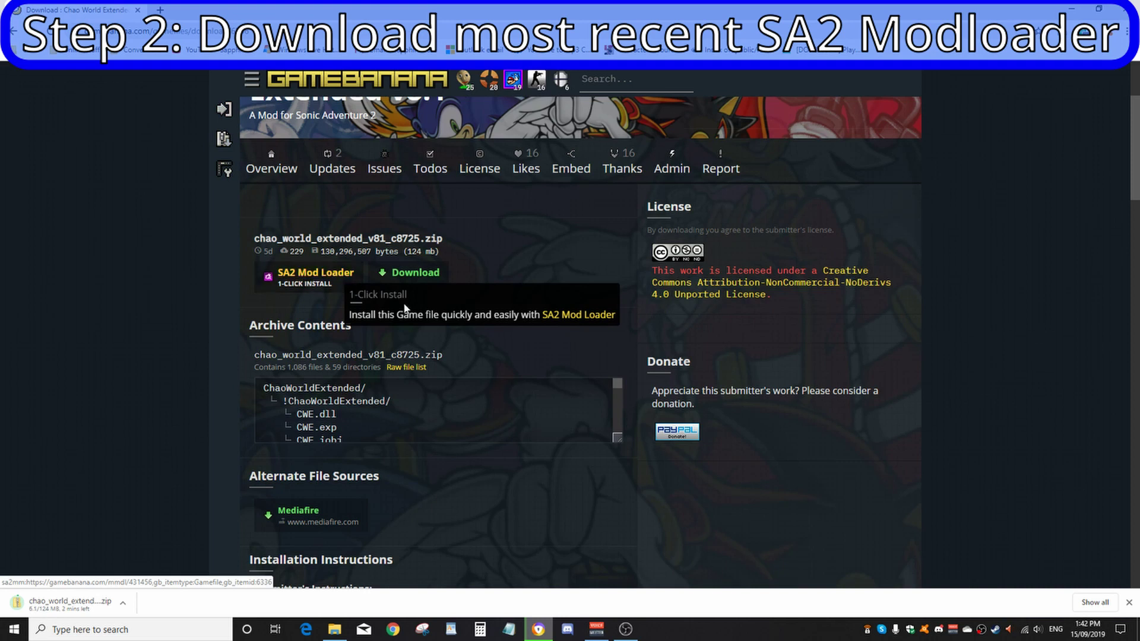
pyautogui.click(553, 321)
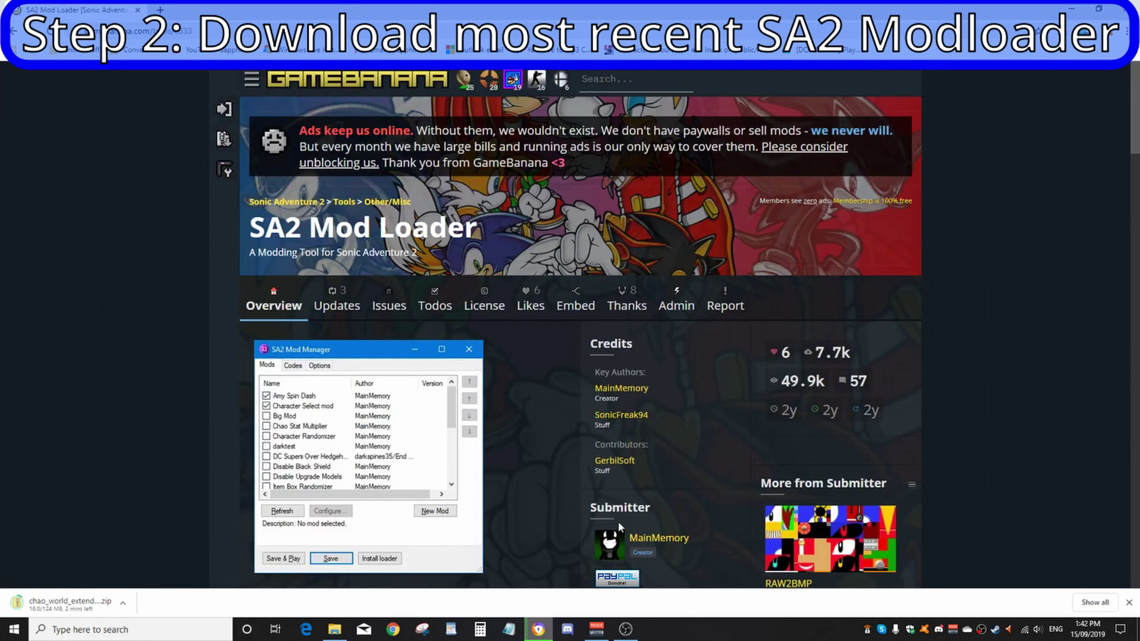
pyautogui.scroll(-2, 83, 315)
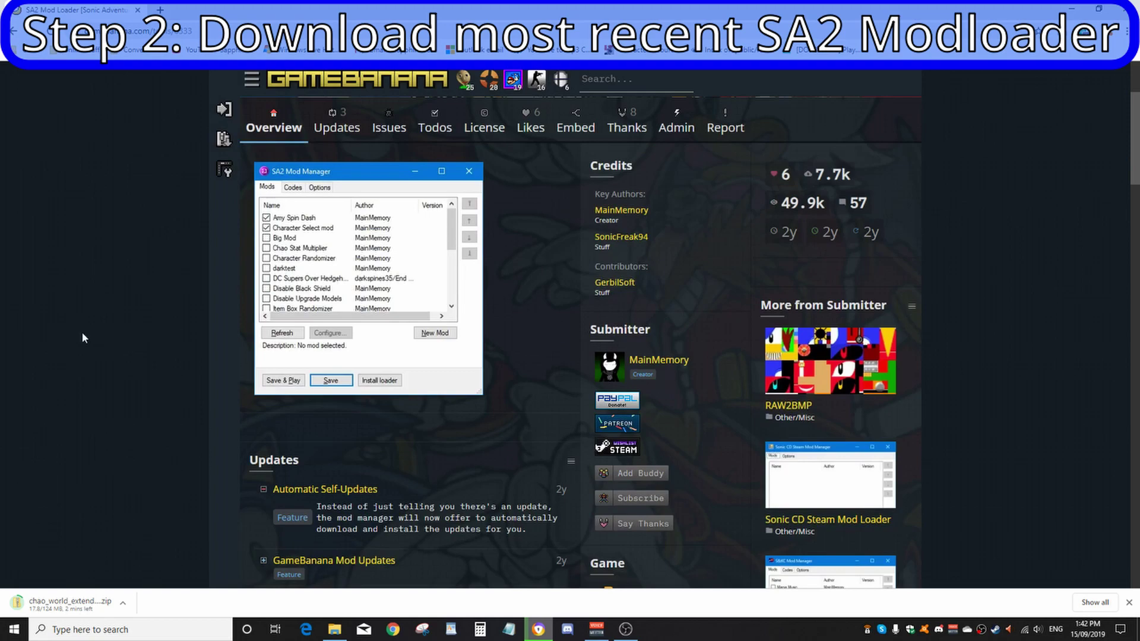
pyautogui.scroll(-10, 126, 348)
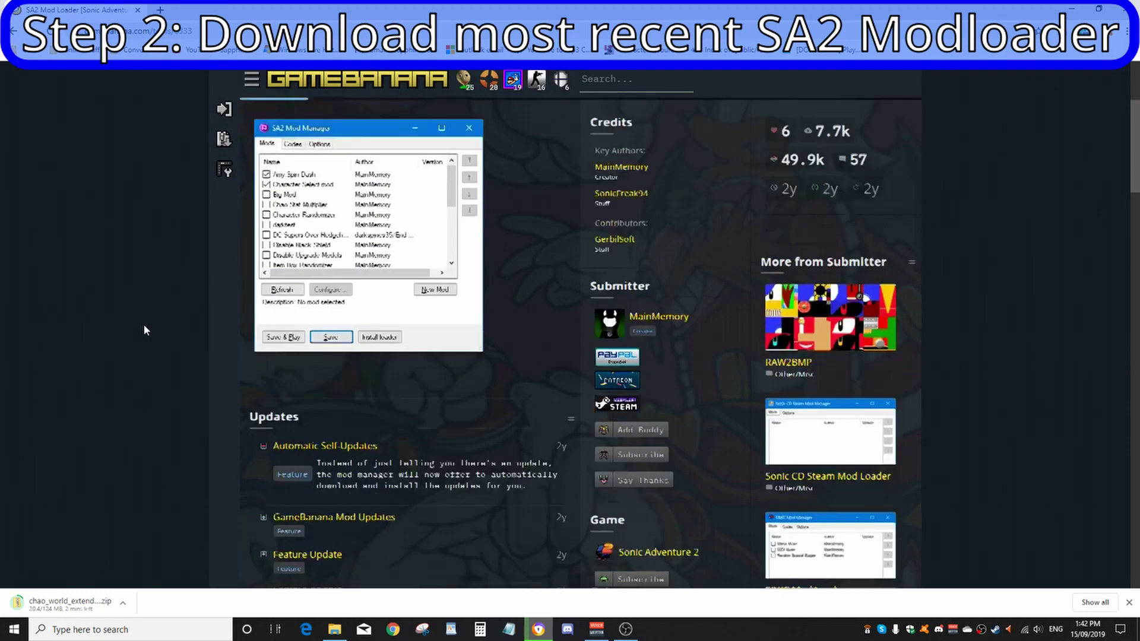
pyautogui.scroll(2, 149, 328)
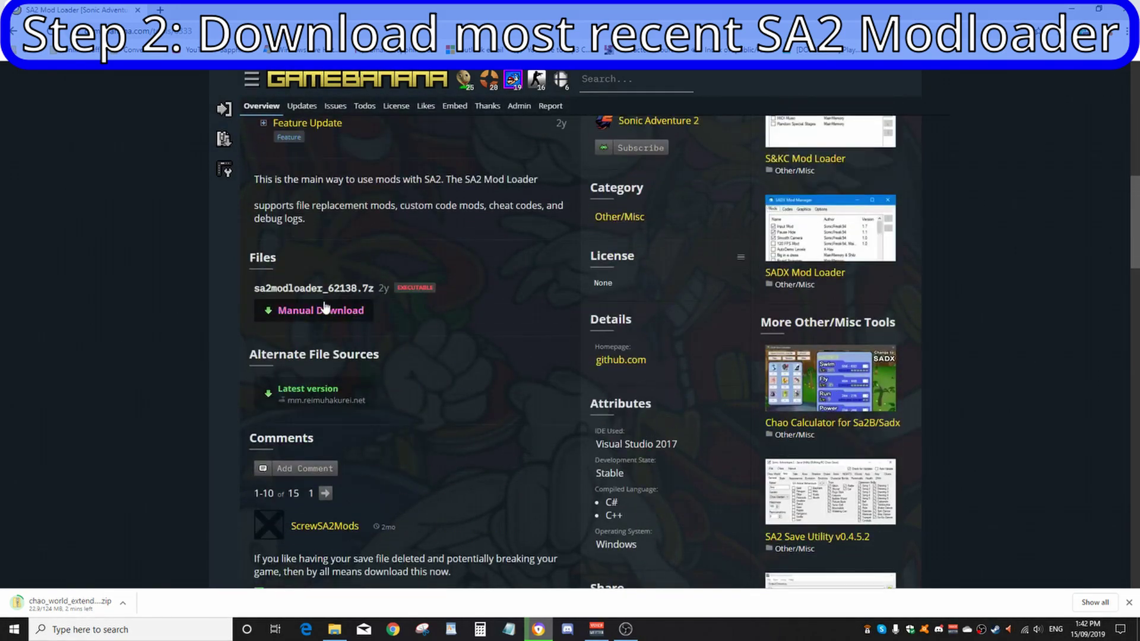
# Step: Download sa2modloader_62138.7z from the SA2 Mod Loader download page
pyautogui.click(281, 312)
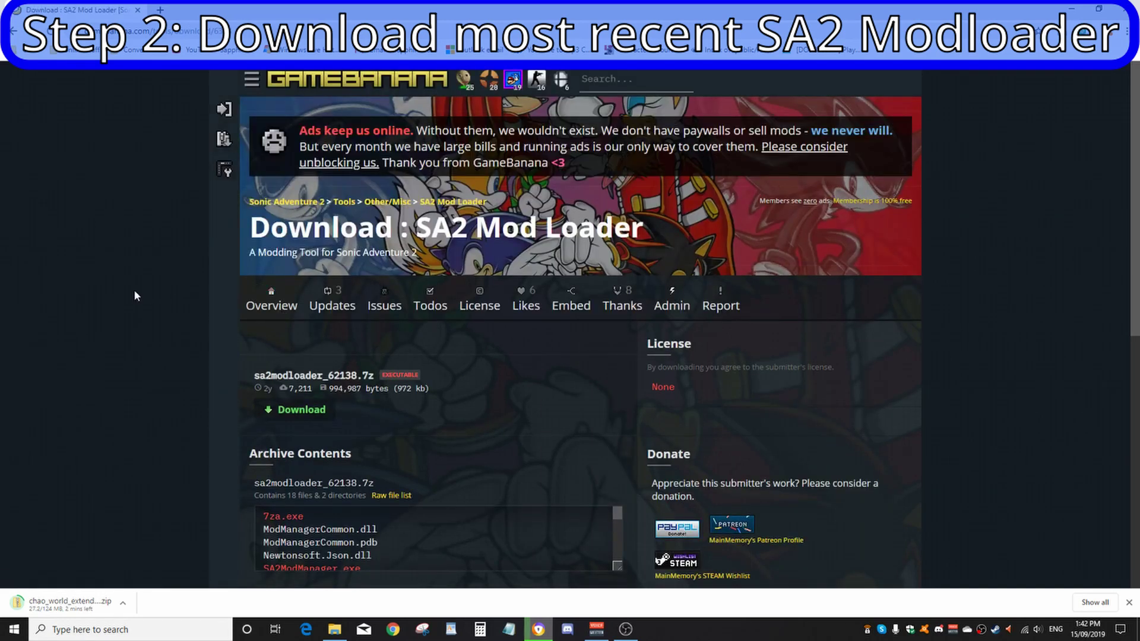
pyautogui.scroll(-2, 139, 291)
pyautogui.click(296, 292)
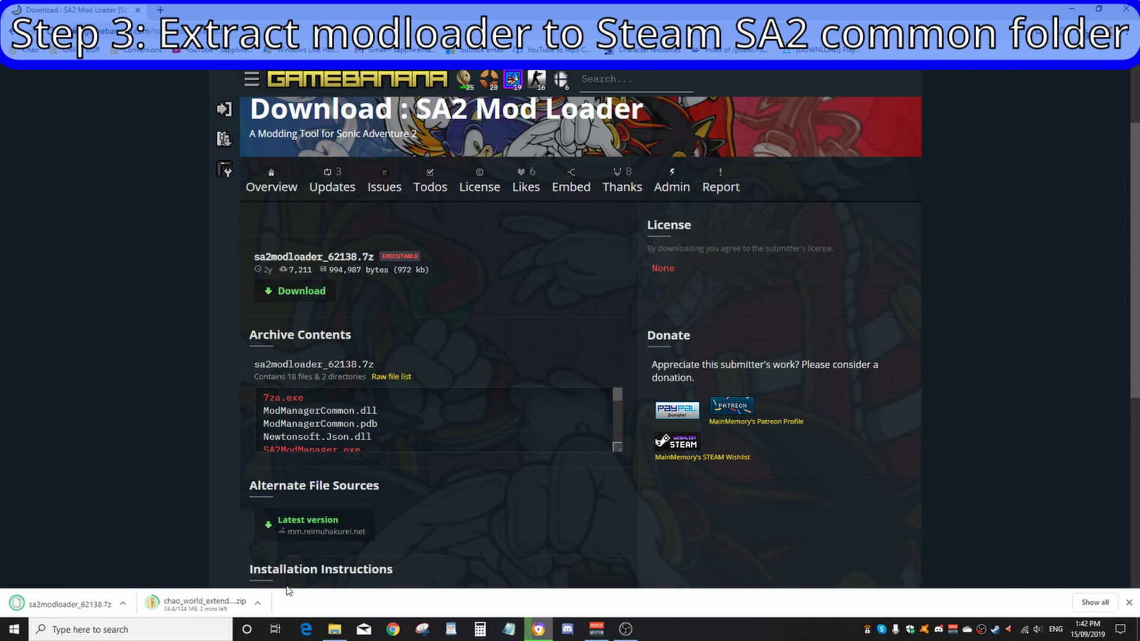
# Step: Paste sa2modloader_62138.7z into the Sonic Adventure 2 game folder
pyautogui.click(335, 629)
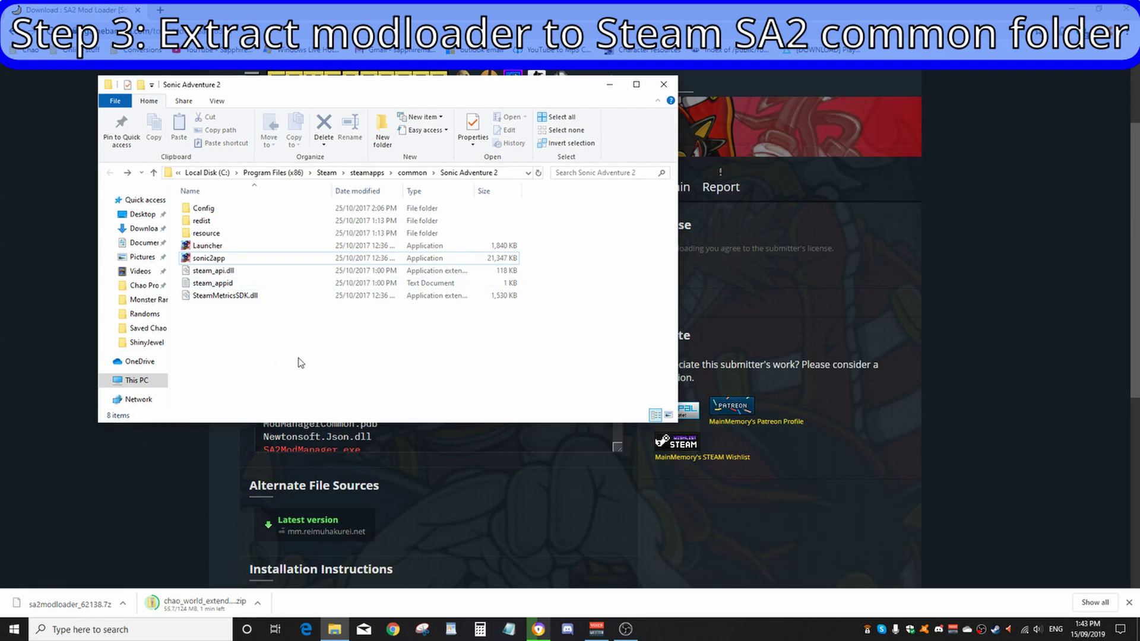
pyautogui.hotkey('ctrl', 'v')
# Step: Extract sa2modloader_62138.7z here with 7-Zip
pyautogui.rightClick(226, 263)
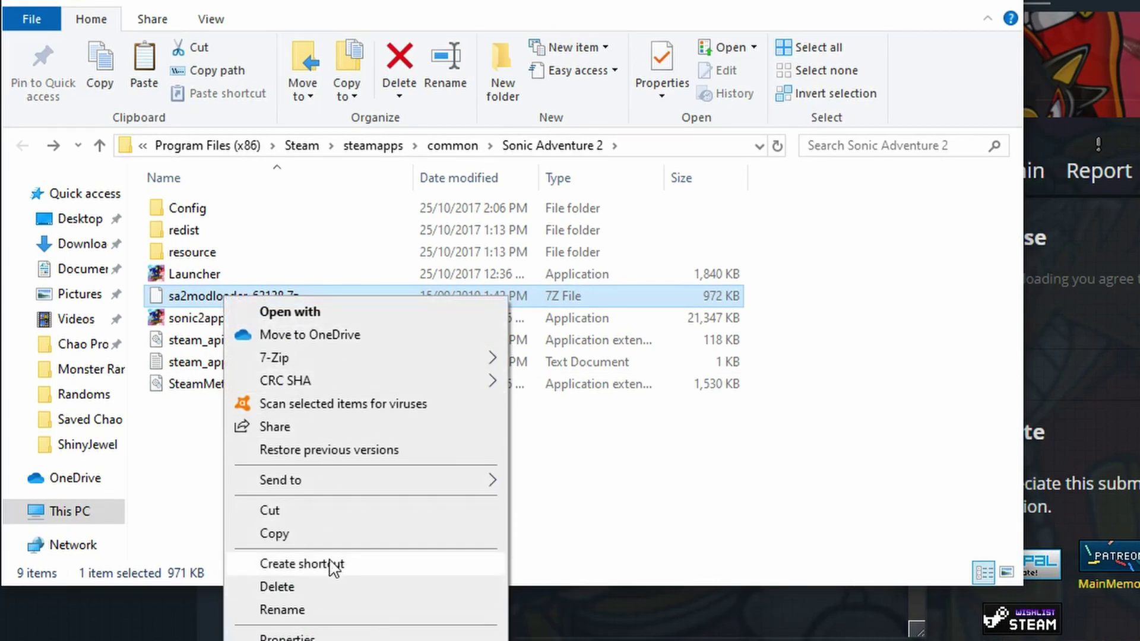
pyautogui.moveTo(279, 359)
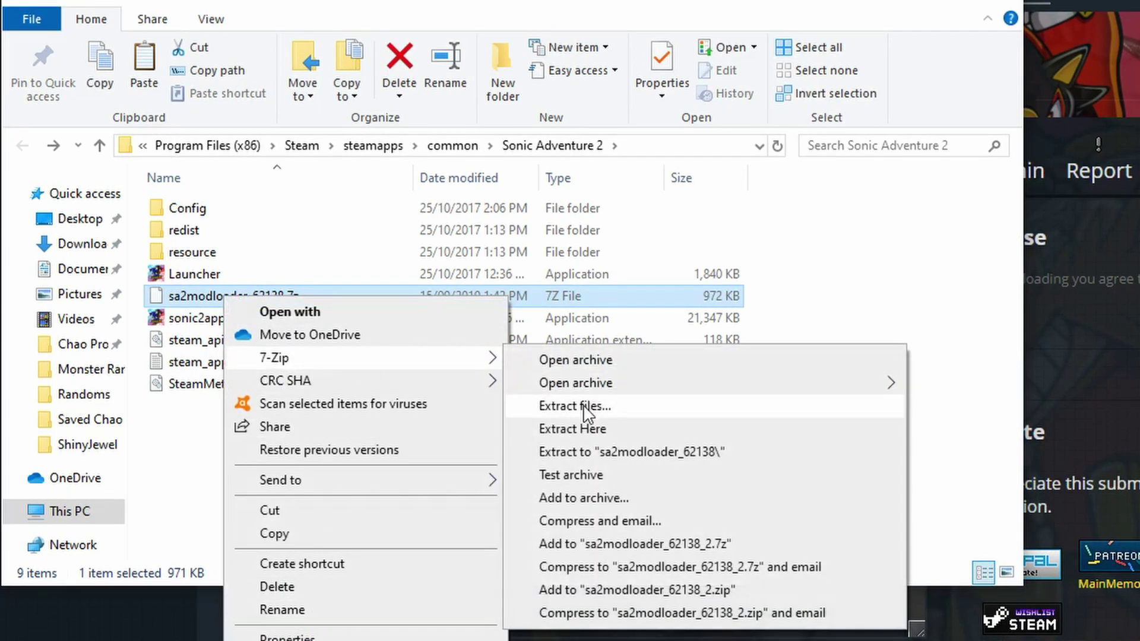
pyautogui.click(576, 429)
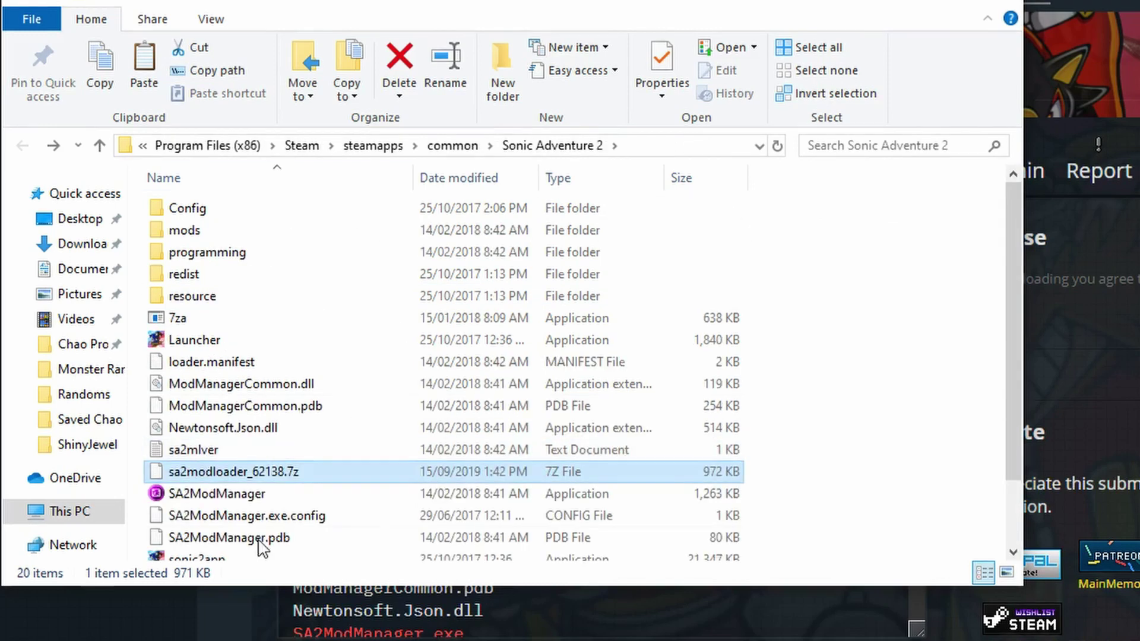
pyautogui.scroll(-2, 260, 546)
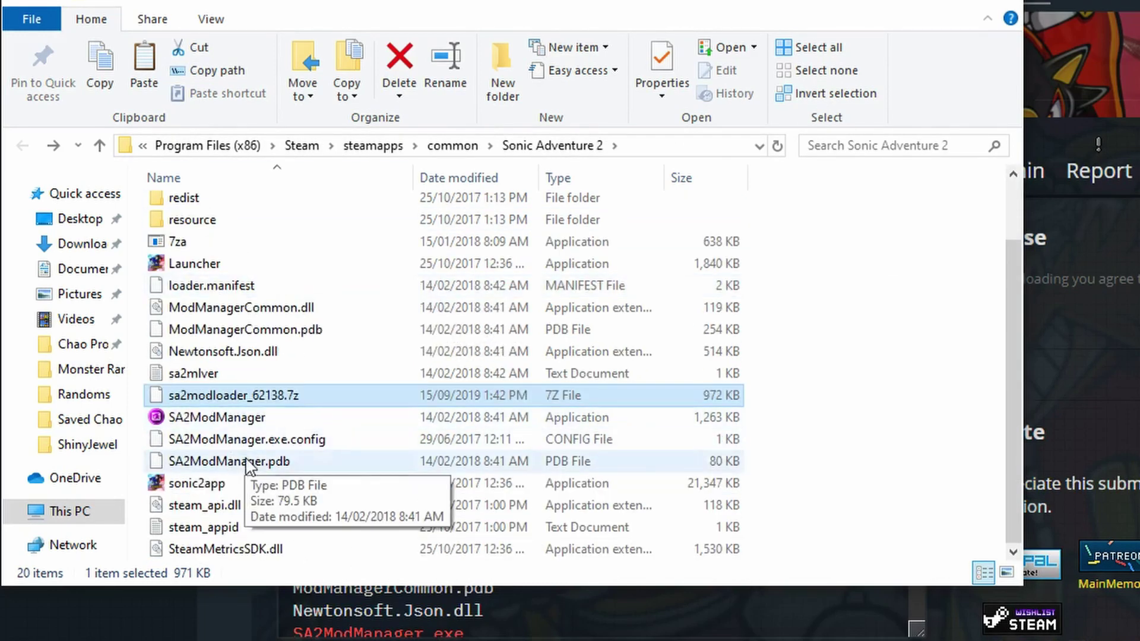
pyautogui.scroll(2, 255, 451)
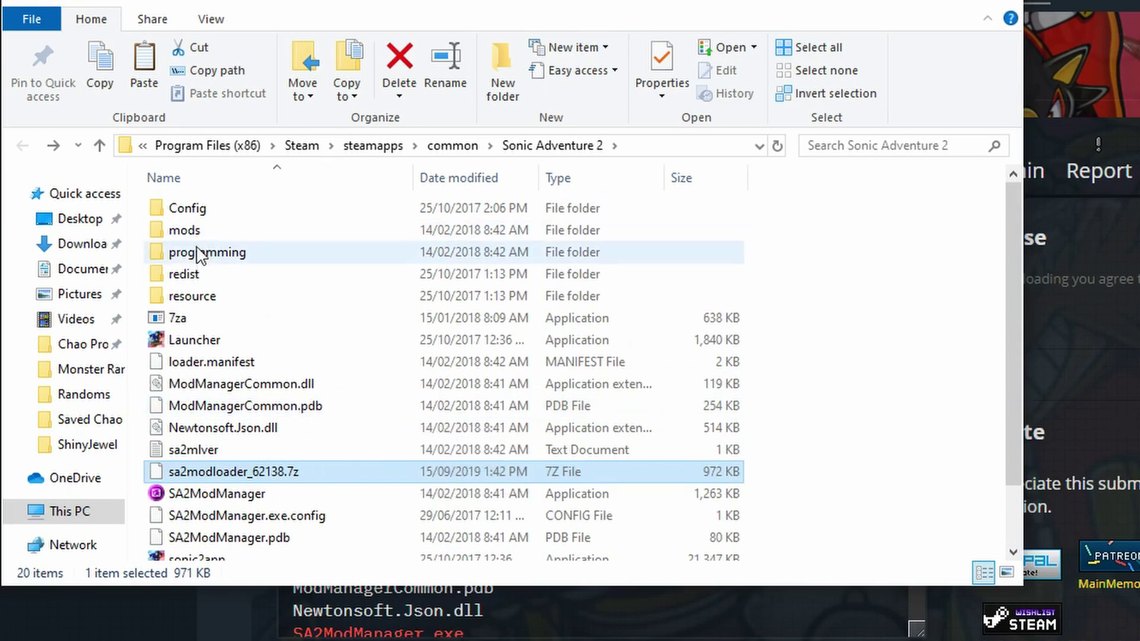
pyautogui.scroll(-2, 517, 331)
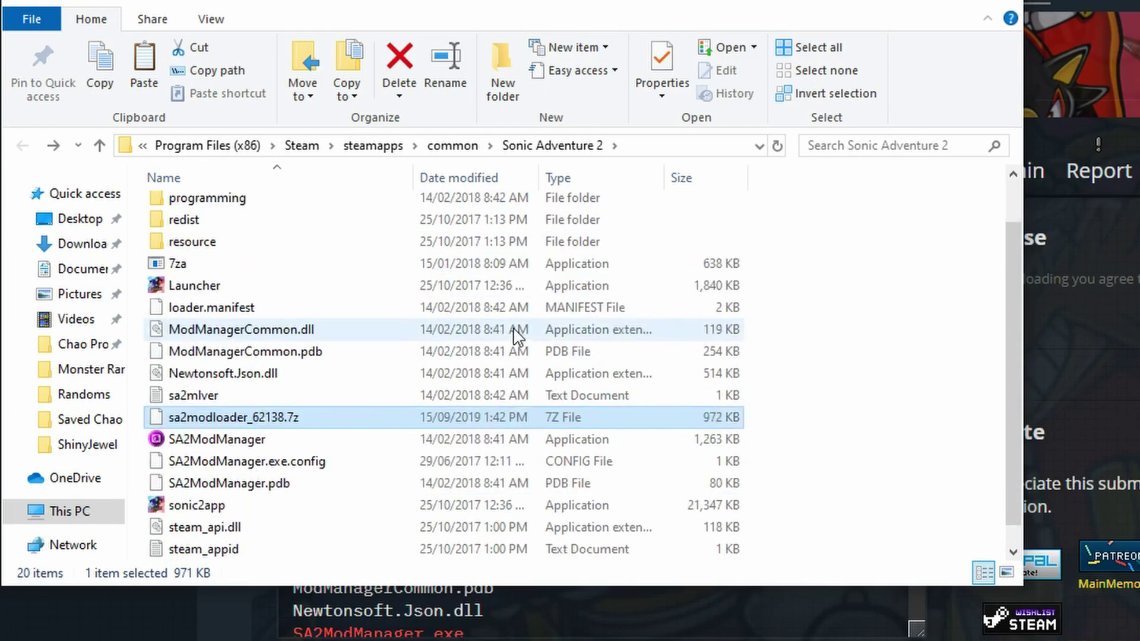
# Step: Delete the leftover mod loader archive and check the new mods folder
pyautogui.click(814, 425)
pyautogui.click(287, 396)
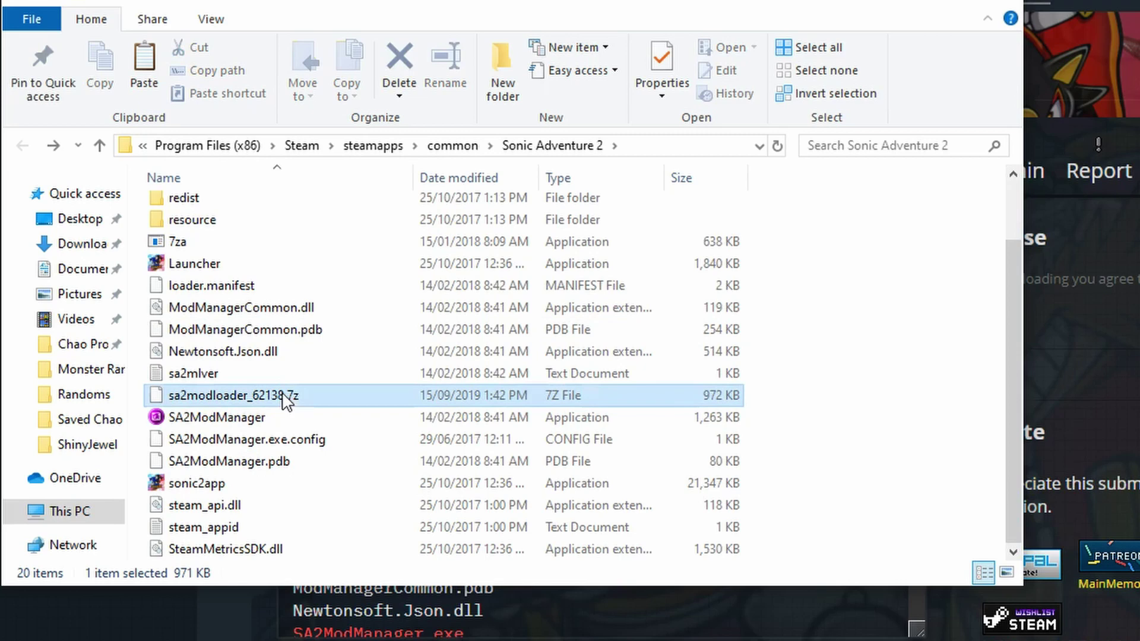
pyautogui.press('Delete')
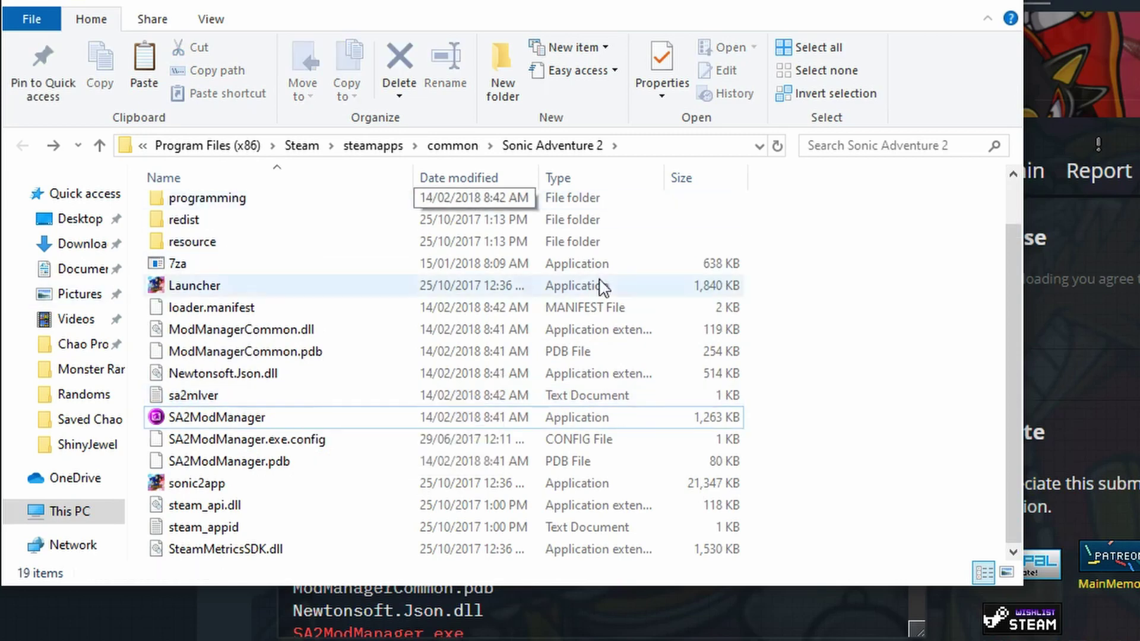
pyautogui.scroll(1, 371, 273)
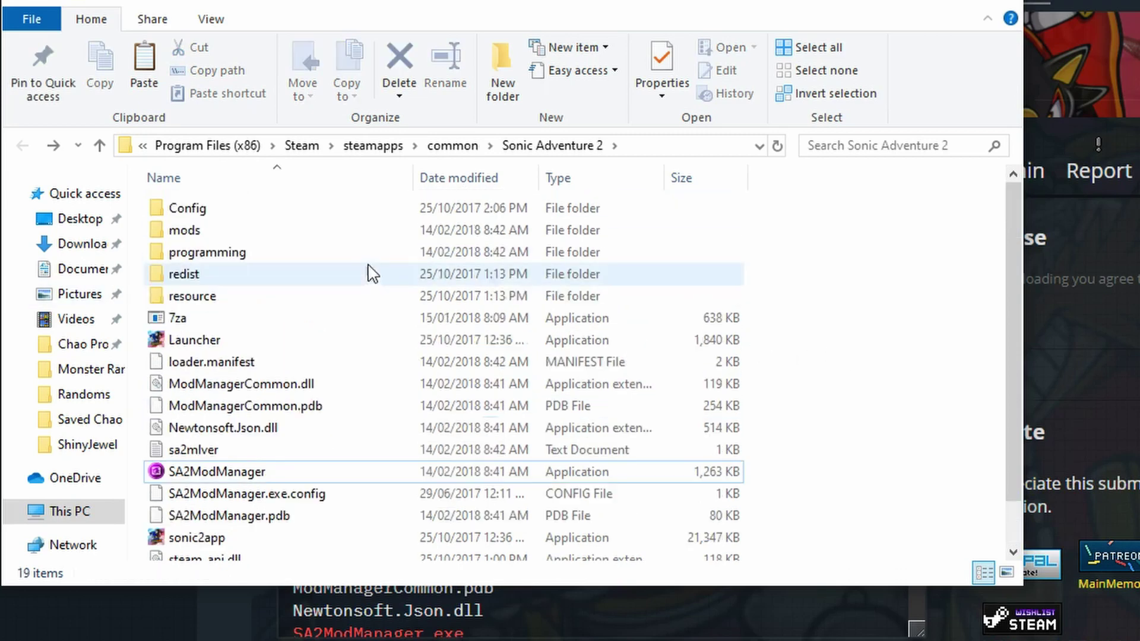
pyautogui.doubleClick(195, 234)
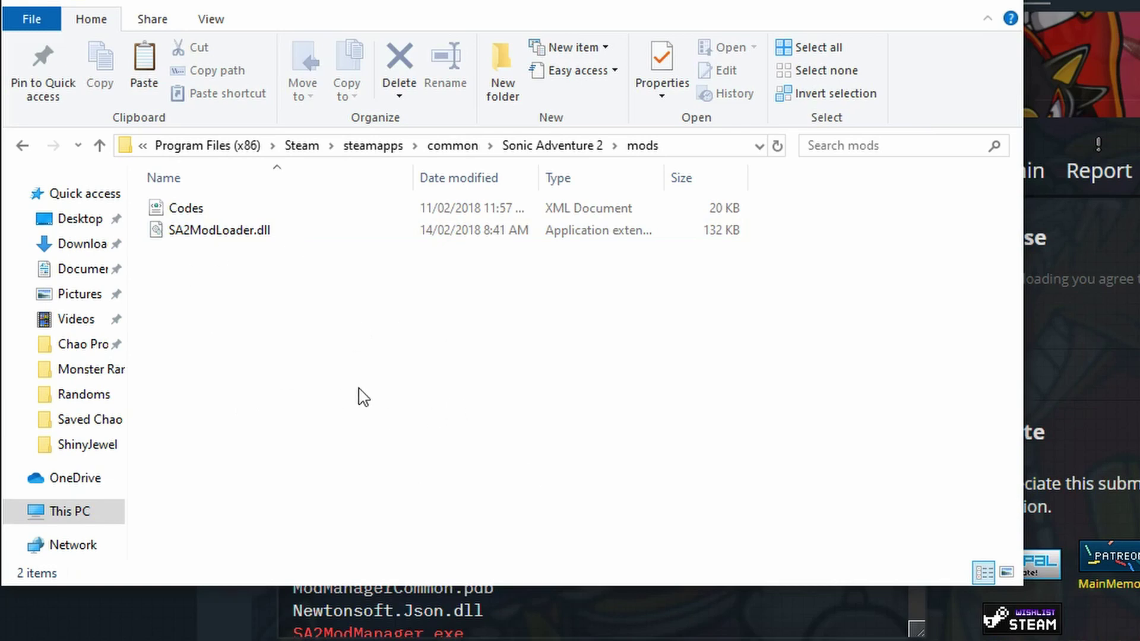
pyautogui.click(22, 149)
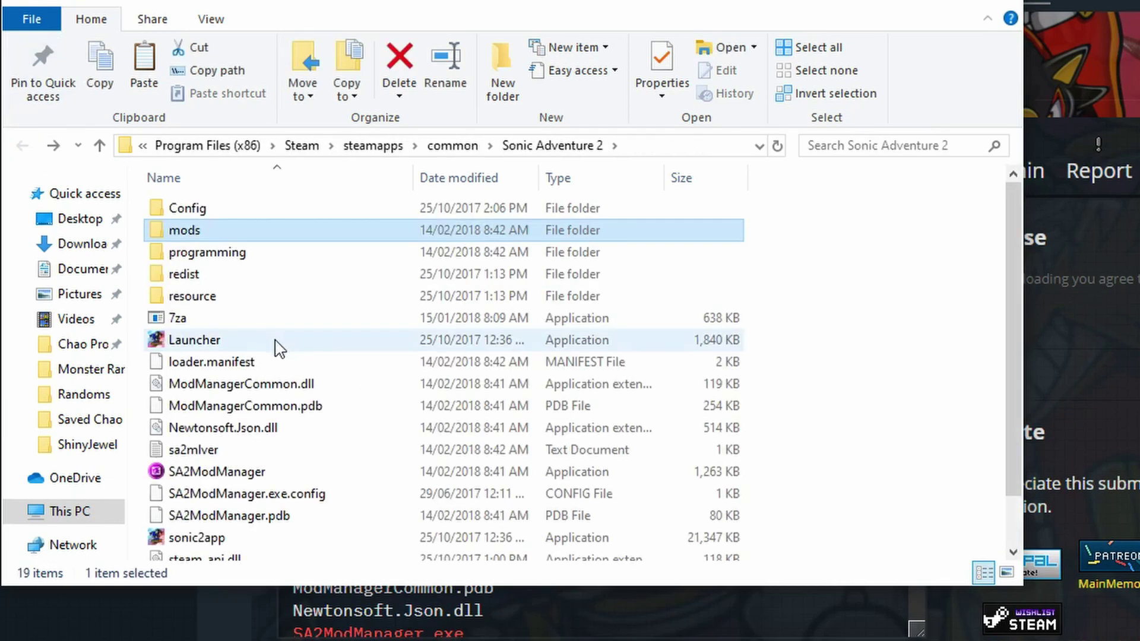
pyautogui.click(835, 383)
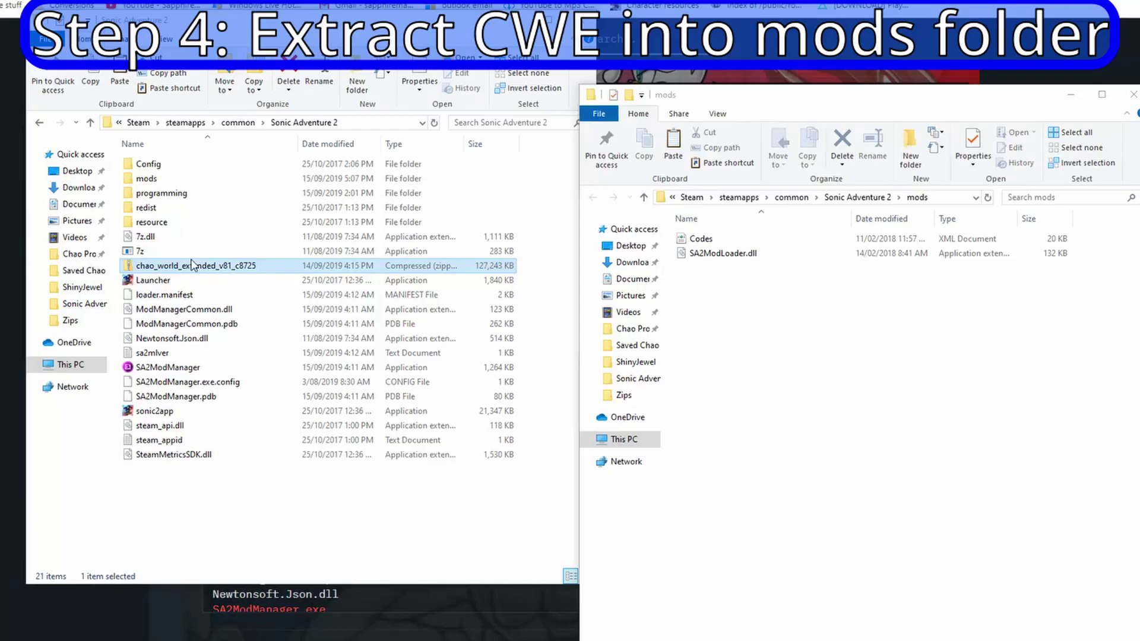
# Step: Extract the Chao World Extended zip here and open the ChaoWorldExtended folder
pyautogui.rightClick(190, 262)
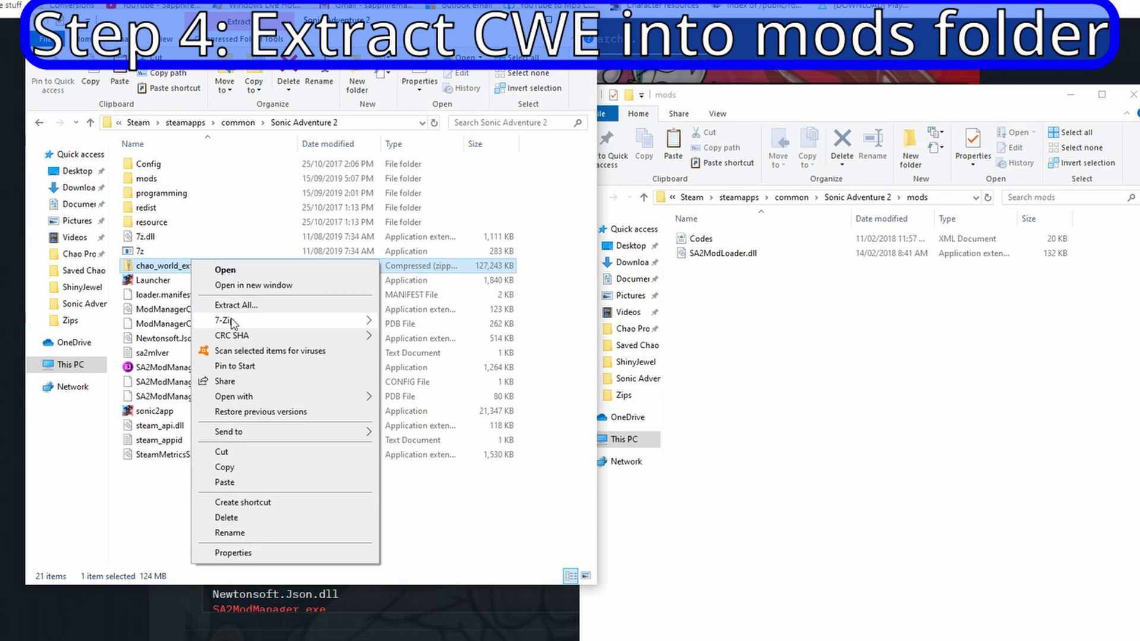
pyautogui.moveTo(232, 323)
pyautogui.click(420, 369)
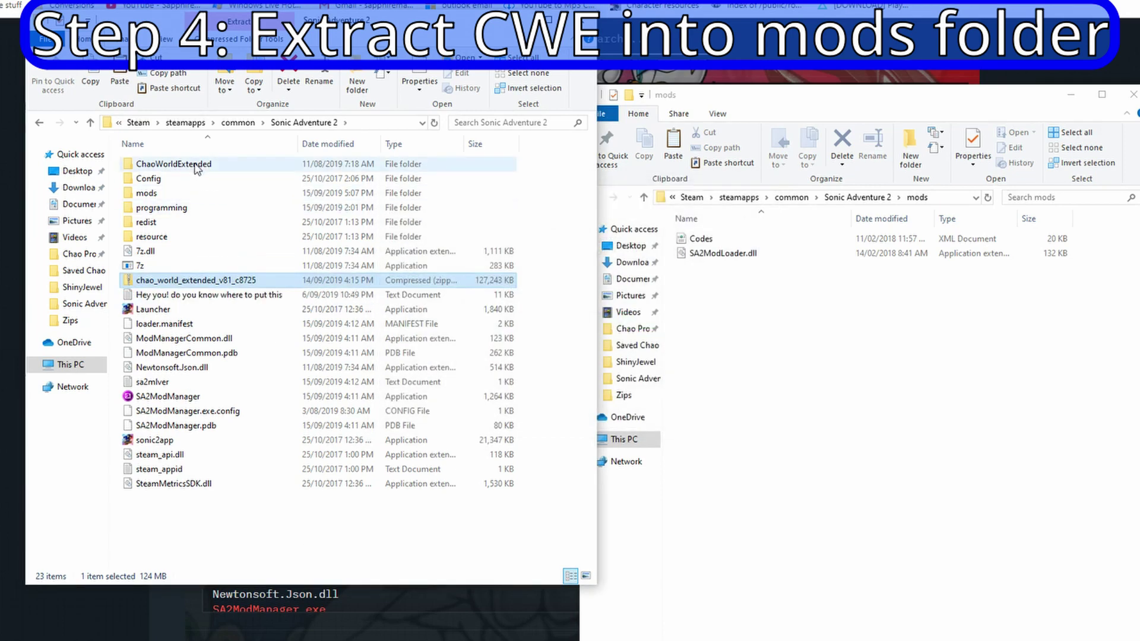
pyautogui.doubleClick(198, 165)
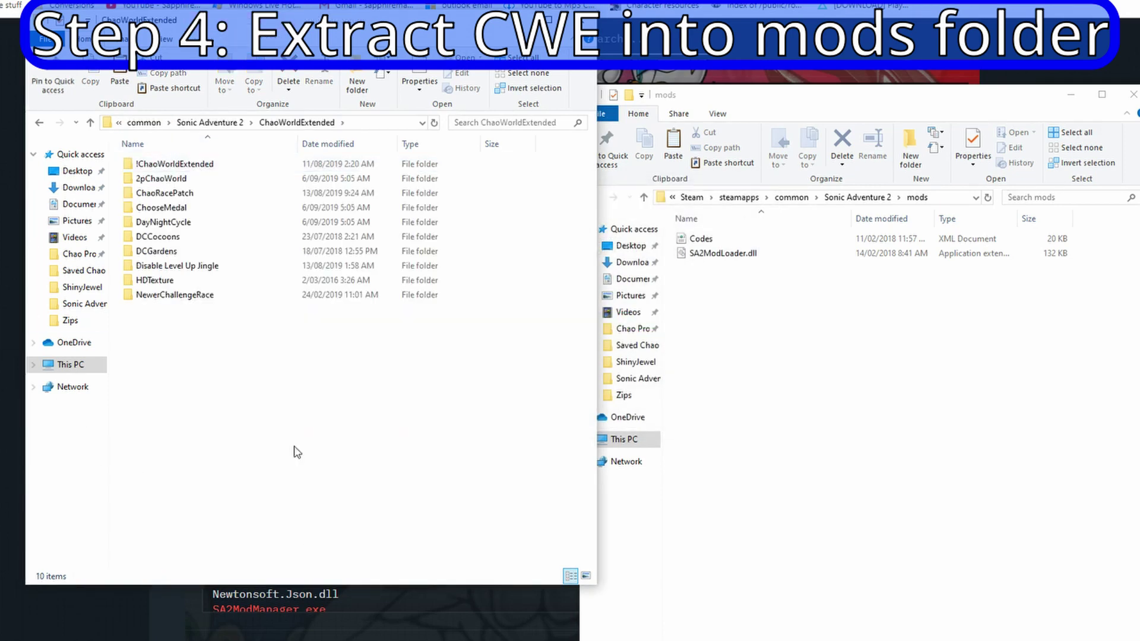
# Step: Cut all ten mod folders from ChaoWorldExtended and paste them into the mods folder
pyautogui.moveTo(183, 384); pyautogui.dragTo(158, 168)
pyautogui.rightClick(158, 168)
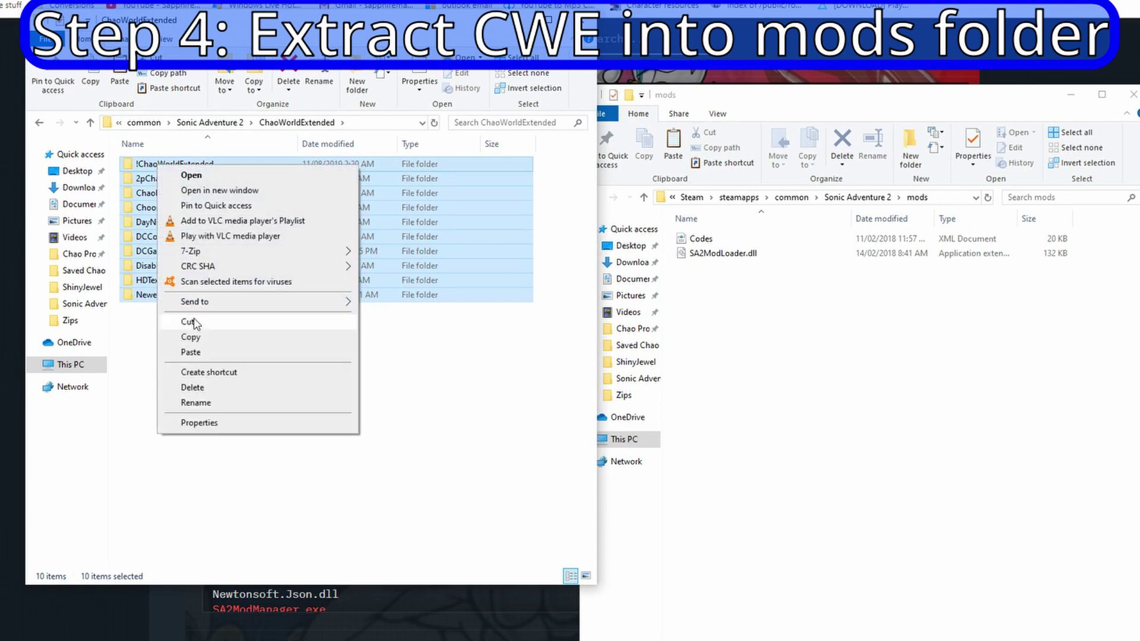
pyautogui.click(187, 324)
pyautogui.click(790, 381)
pyautogui.rightClick(790, 381)
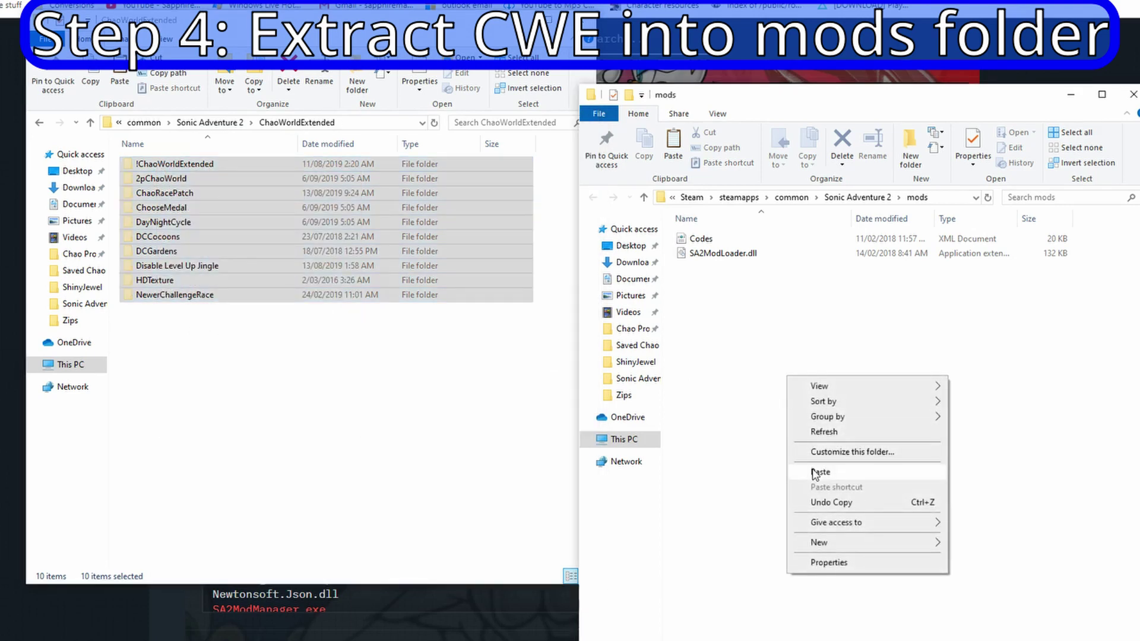
pyautogui.click(820, 470)
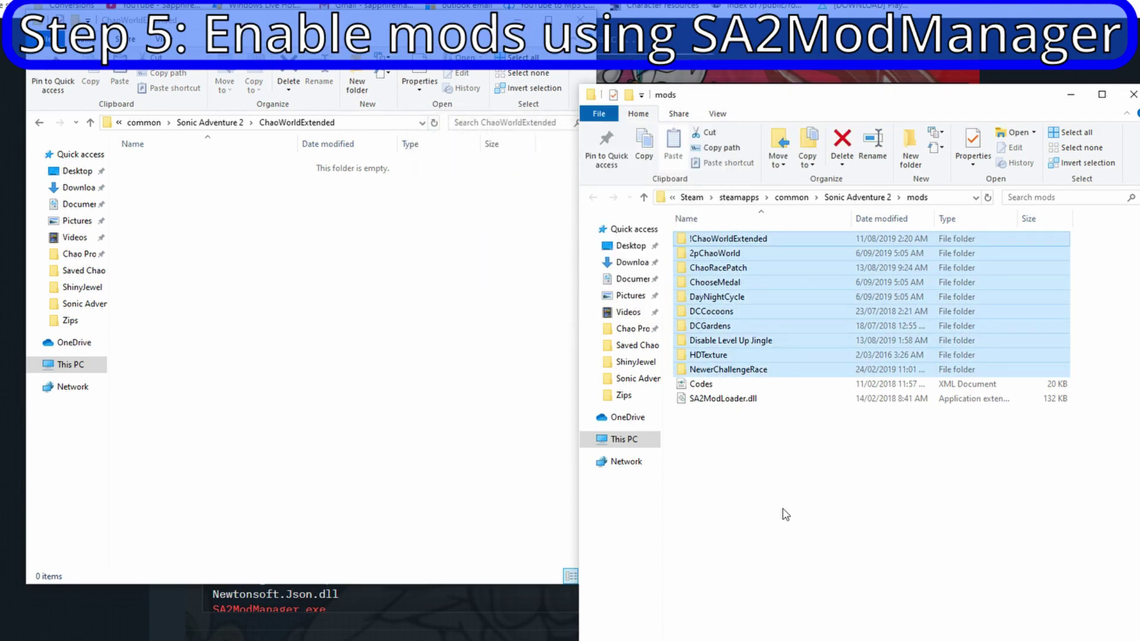
# Step: Go back up to the Sonic Adventure 2 folder and launch SA2ModManager
pyautogui.click(782, 467)
pyautogui.click(363, 277)
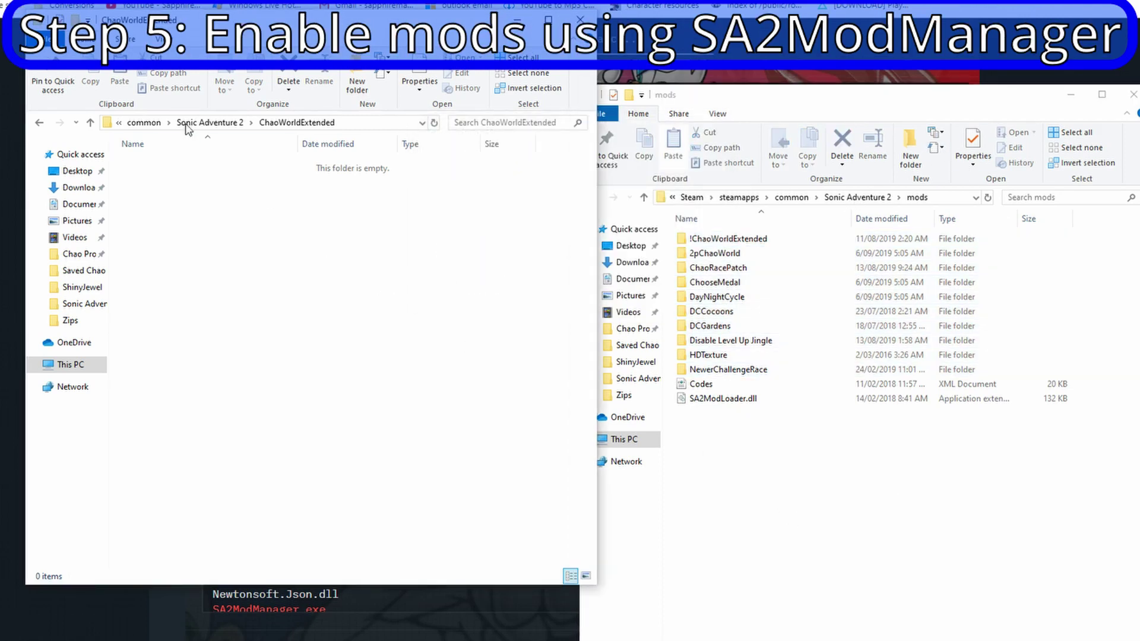
pyautogui.click(186, 123)
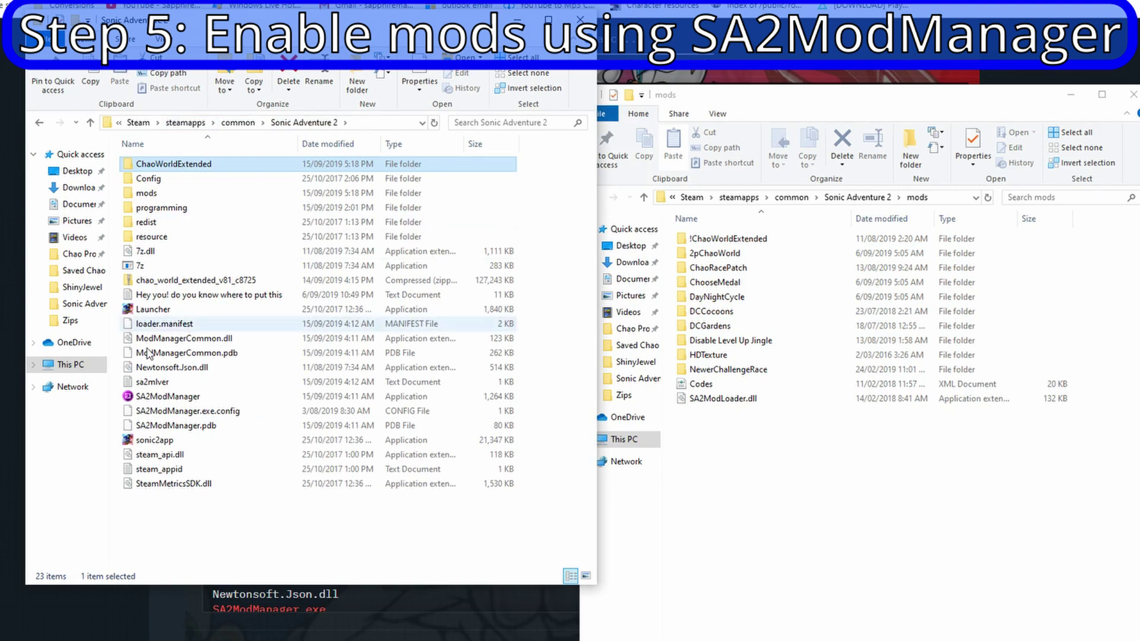
pyautogui.click(152, 403)
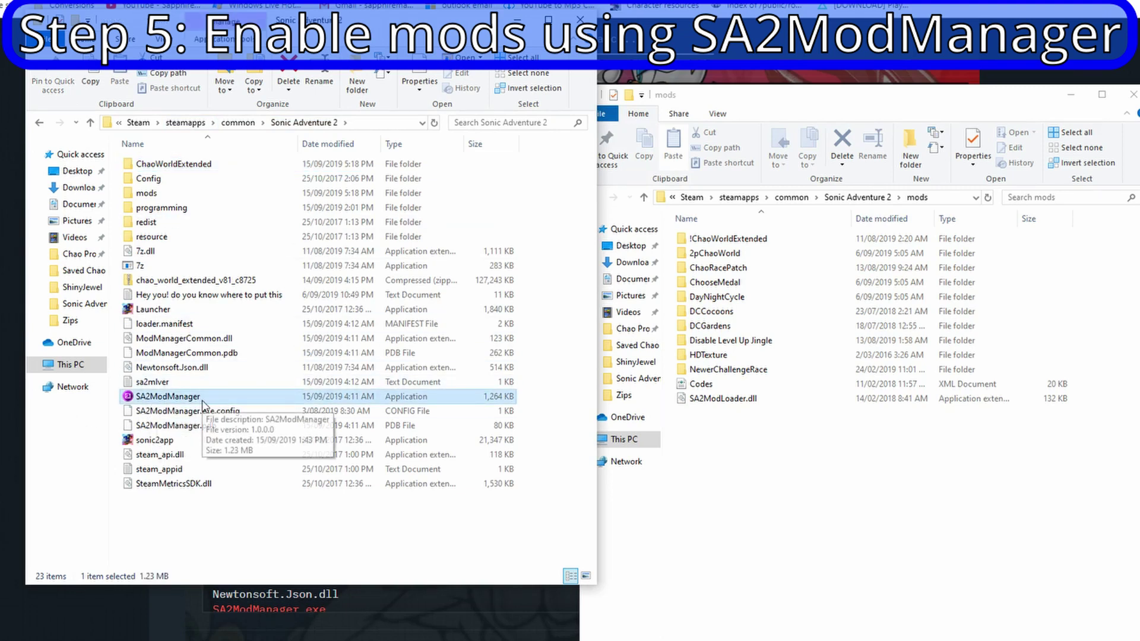
pyautogui.doubleClick(202, 406)
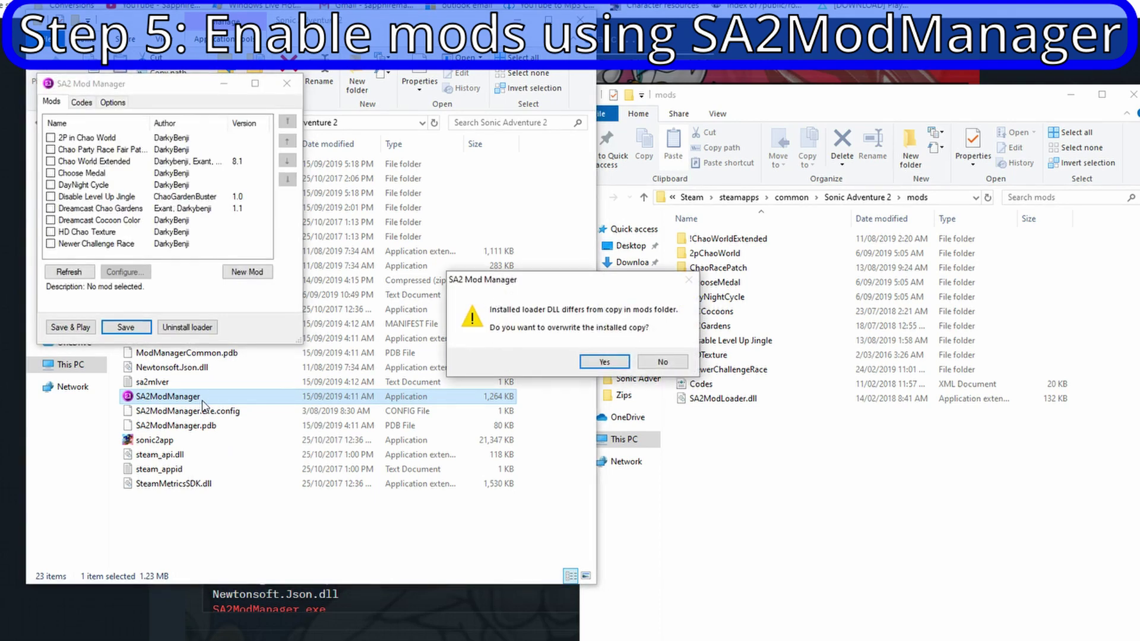
# Step: Overwrite the installed loader DLL with the newer copy and reposition the manager window
pyautogui.click(605, 362)
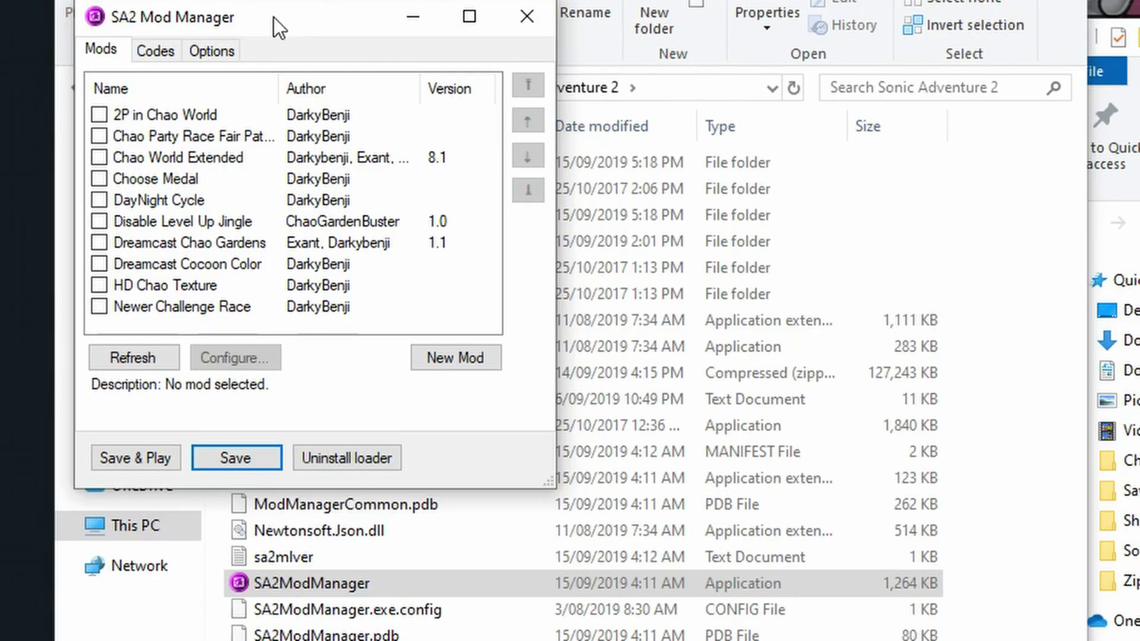
pyautogui.moveTo(273, 16); pyautogui.dragTo(418, 57)
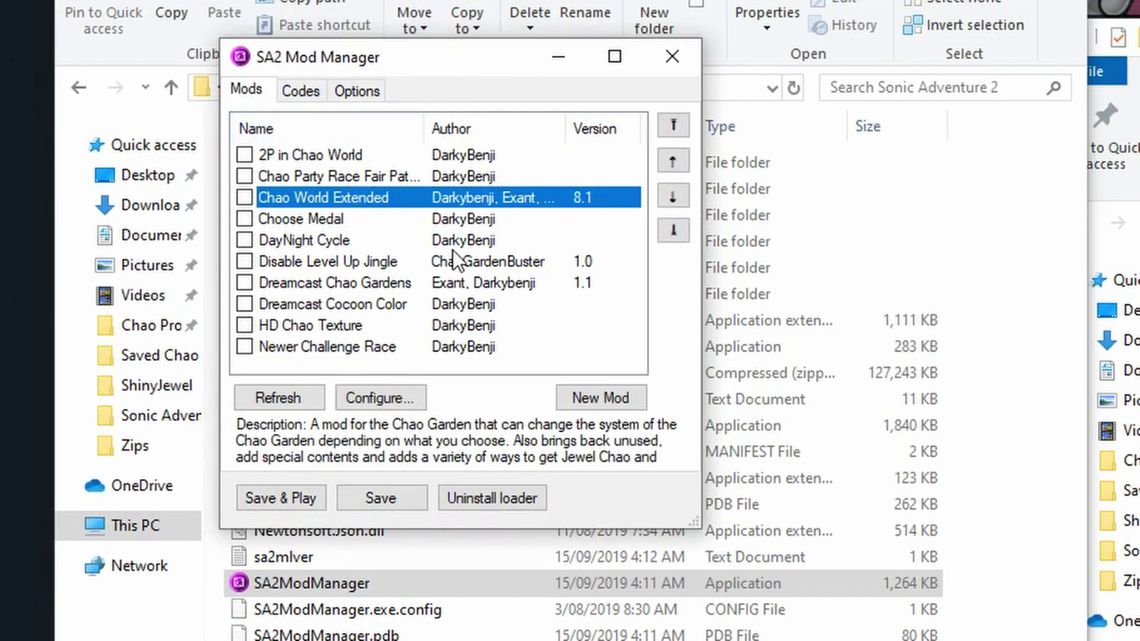
pyautogui.click(304, 217)
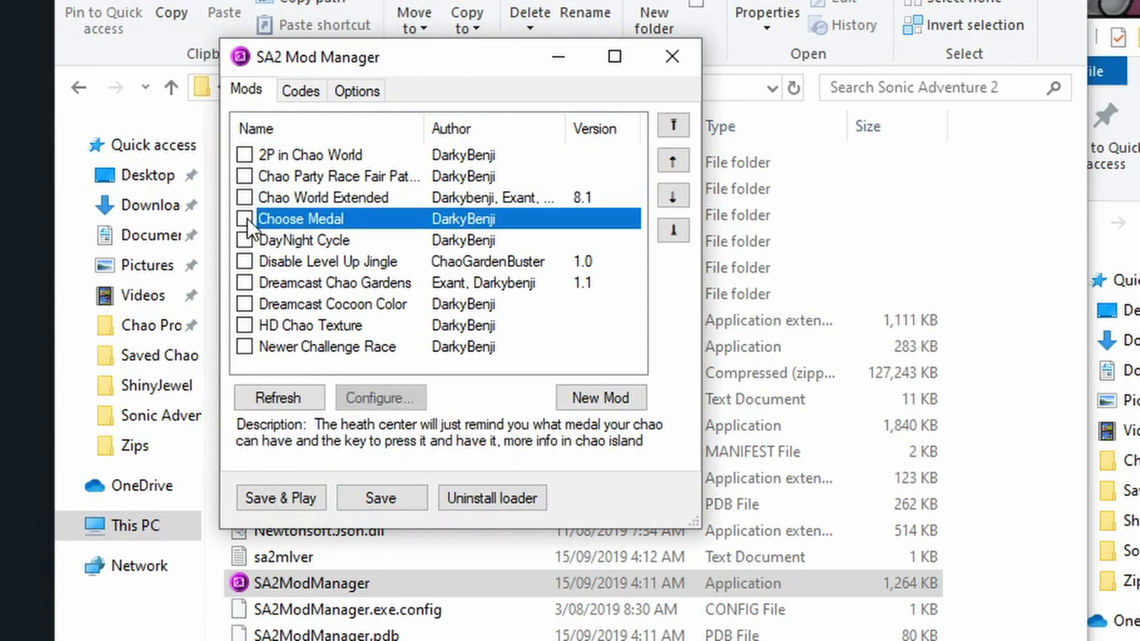
# Step: Enable Choose Medal, DayNight Cycle, Disable Level Up Jingle, HD Chao Texture, Chao Party Race and Chao World Extended
pyautogui.click(245, 219)
pyautogui.click(244, 240)
pyautogui.click(245, 261)
pyautogui.click(244, 326)
pyautogui.click(241, 178)
pyautogui.click(283, 198)
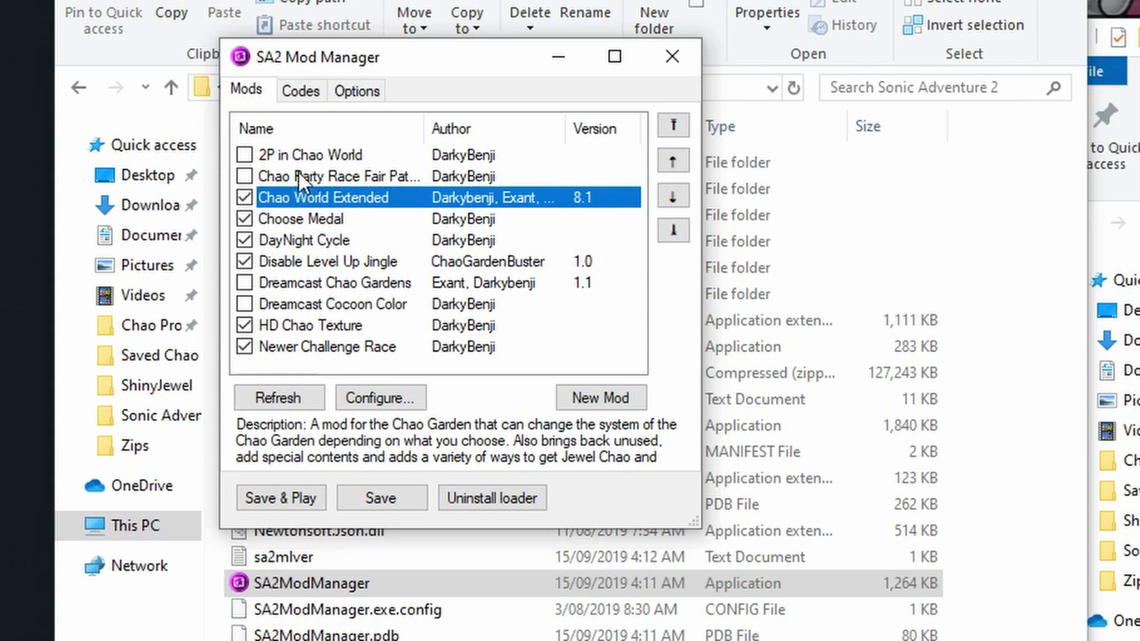
pyautogui.click(249, 177)
pyautogui.press('space')
# Step: Enable Easy GC Shiny Jewels, Chaos and Characters Chao are like Normal Chao, and Chaos Chao Keep Eyes
pyautogui.click(301, 92)
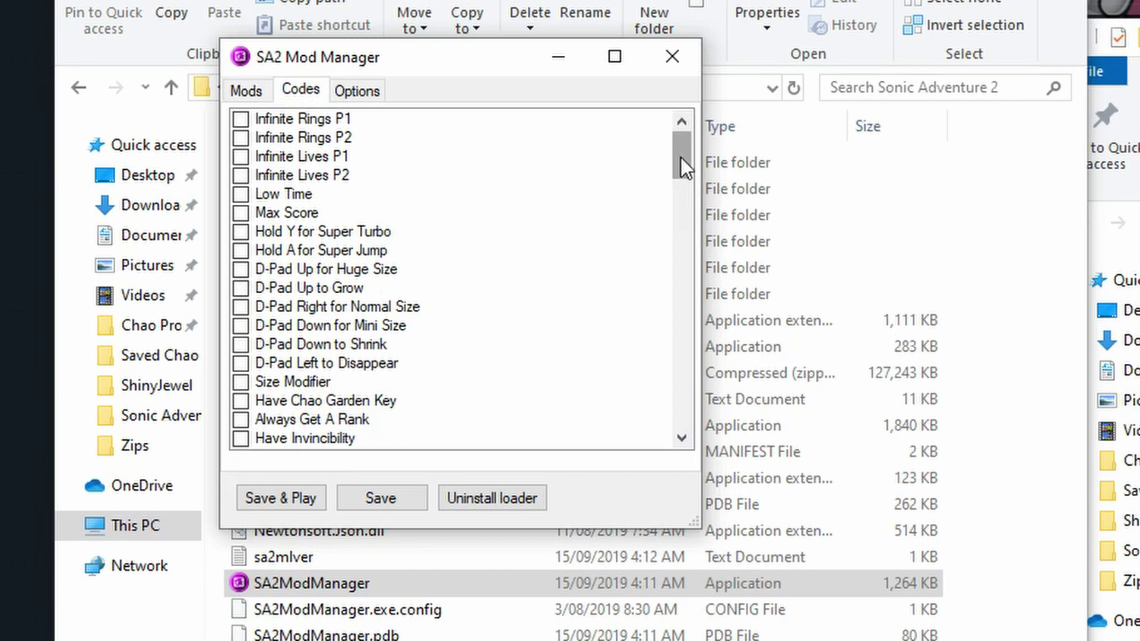
pyautogui.moveTo(680, 157); pyautogui.dragTo(583, 230)
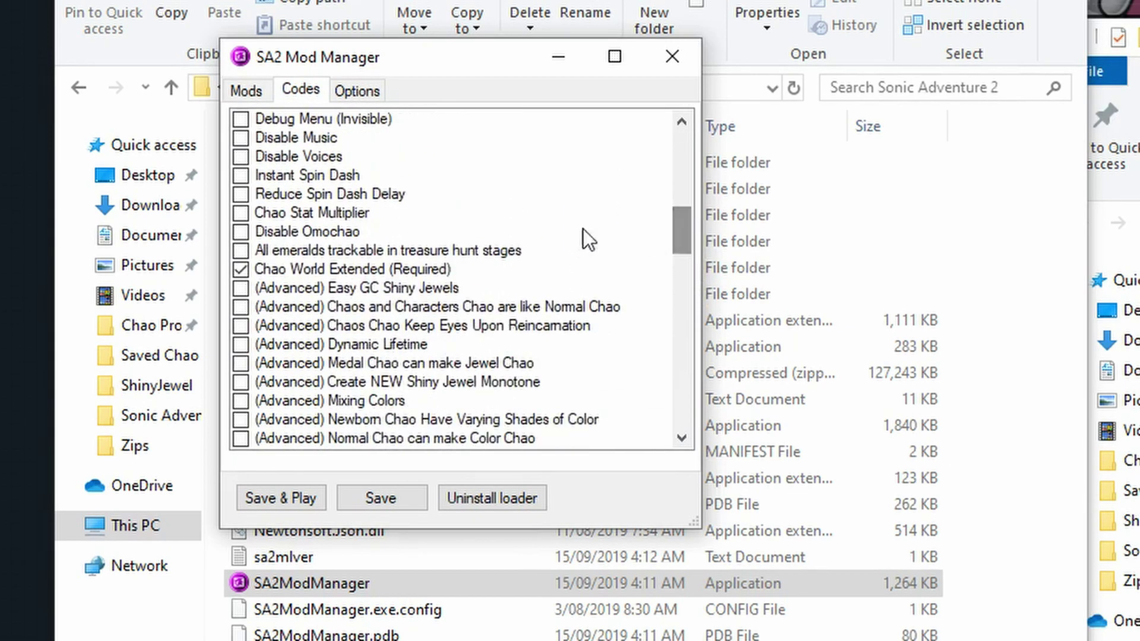
pyautogui.click(243, 289)
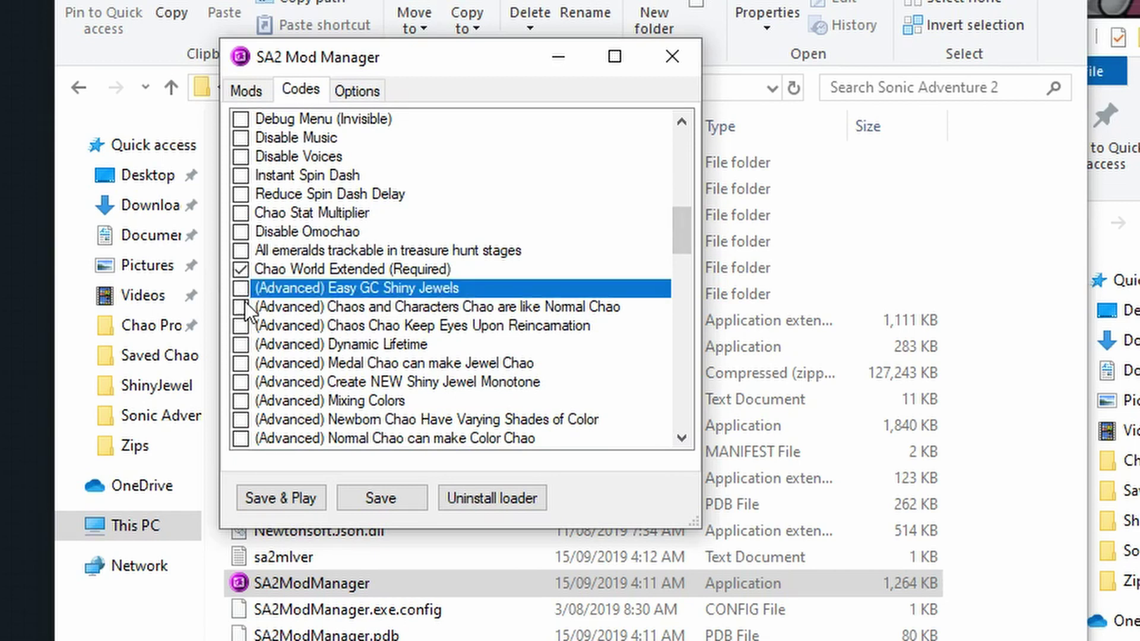
pyautogui.click(240, 288)
pyautogui.click(241, 307)
pyautogui.click(240, 307)
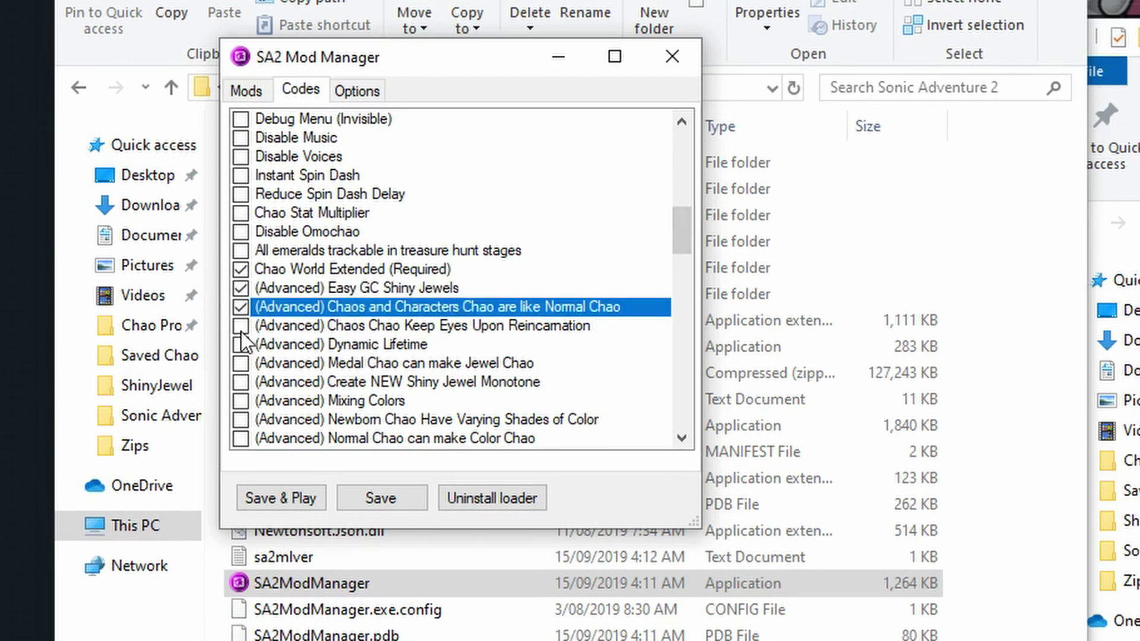
pyautogui.click(241, 330)
pyautogui.click(241, 328)
# Step: Enable Medal Chao Jewel Chao, Shiny Jewel Monotone, Mixing Colors, Newborn Chao Shades, and Normal Chao Color Chao
pyautogui.click(241, 361)
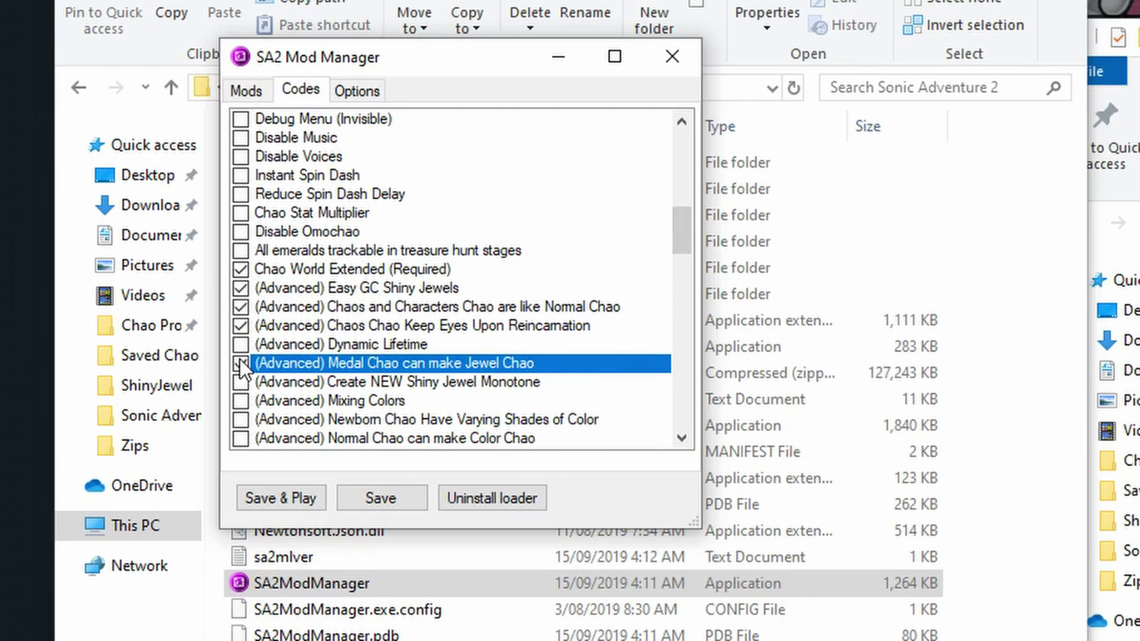
pyautogui.click(241, 362)
pyautogui.click(241, 382)
pyautogui.click(241, 381)
pyautogui.click(241, 401)
pyautogui.click(242, 401)
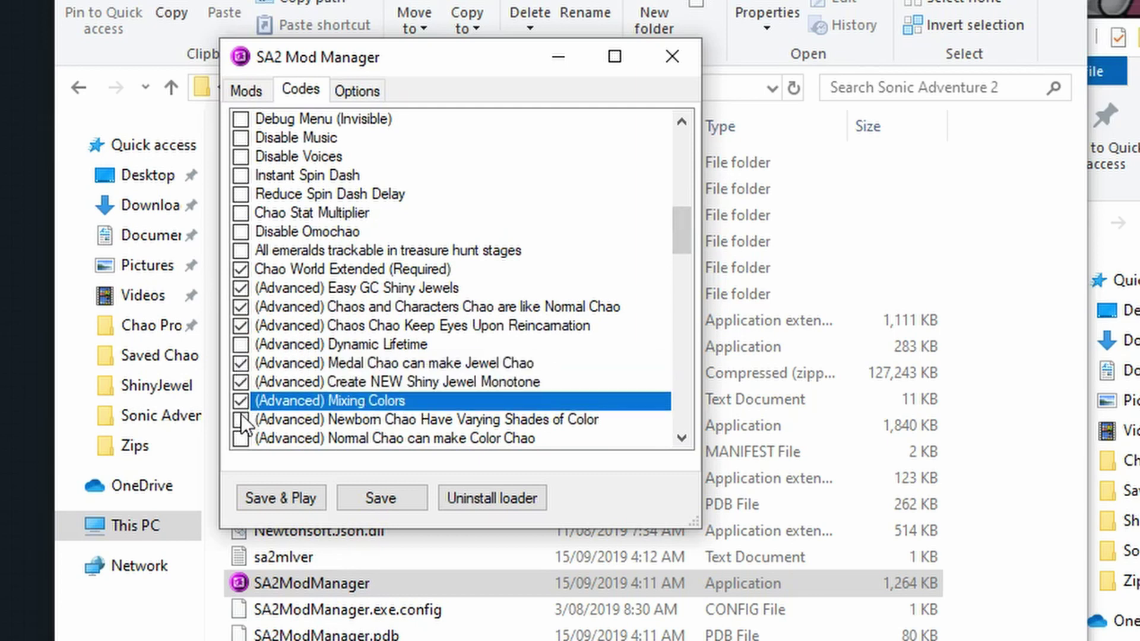
pyautogui.click(241, 419)
pyautogui.click(242, 420)
pyautogui.click(241, 439)
pyautogui.click(241, 439)
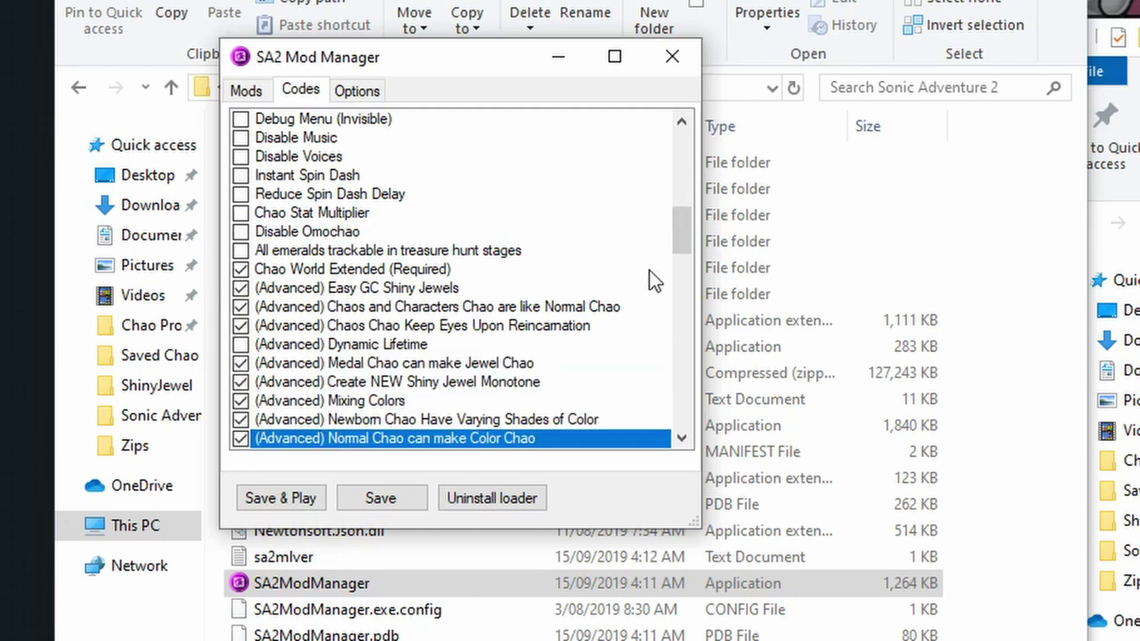
pyautogui.moveTo(686, 236); pyautogui.dragTo(686, 408)
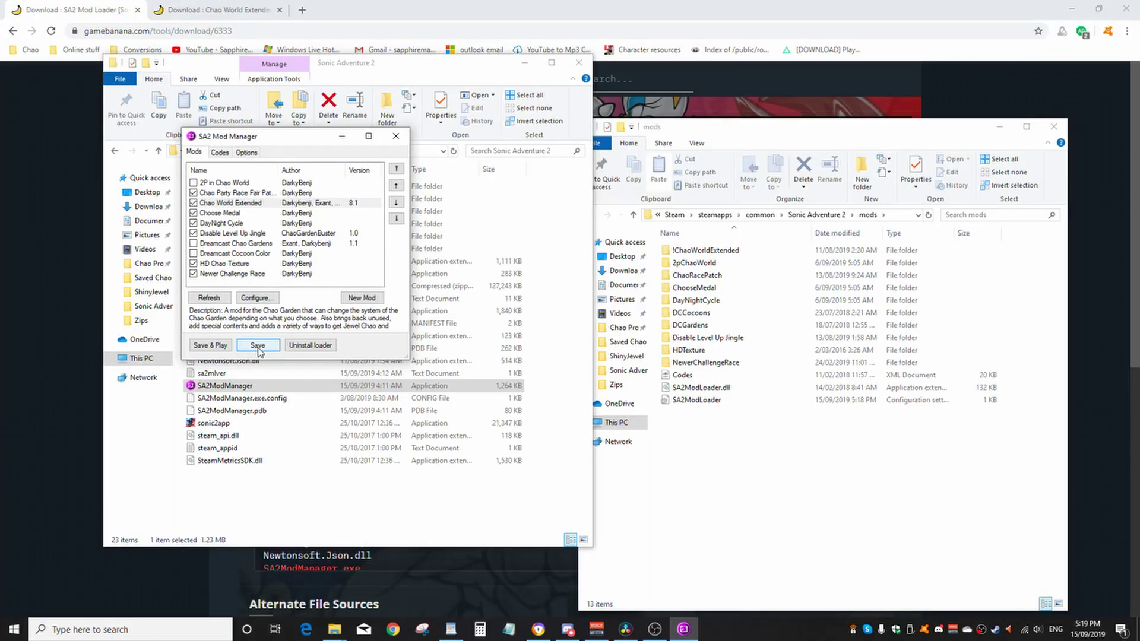
# Step: Save the mod and code selections, then use Save & Play to launch Sonic Adventure 2
pyautogui.click(258, 347)
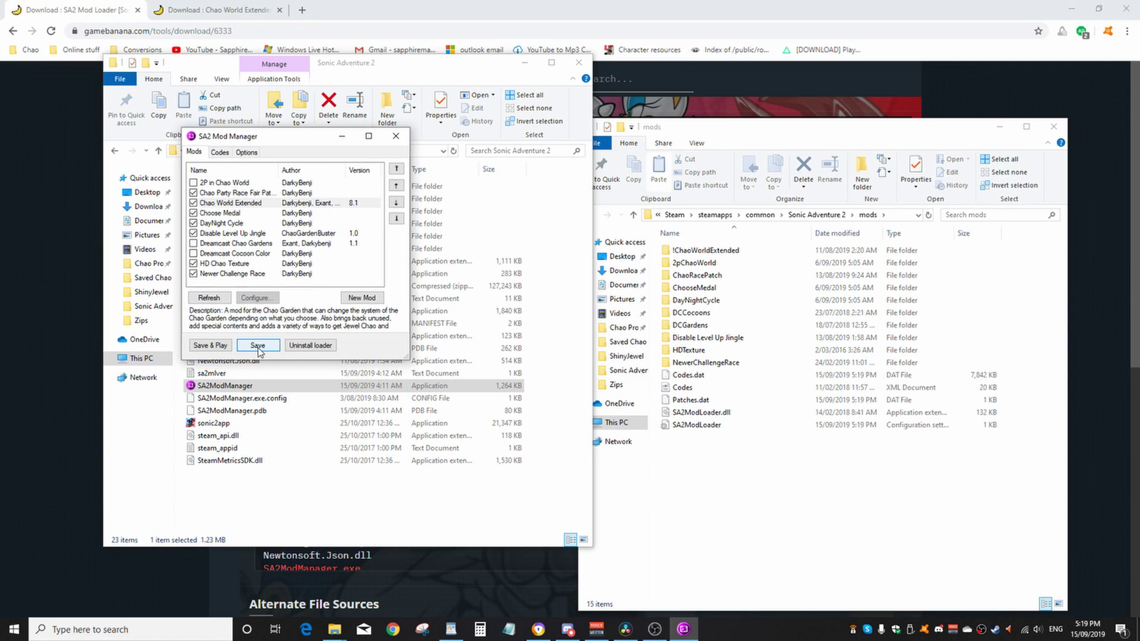
pyautogui.click(258, 347)
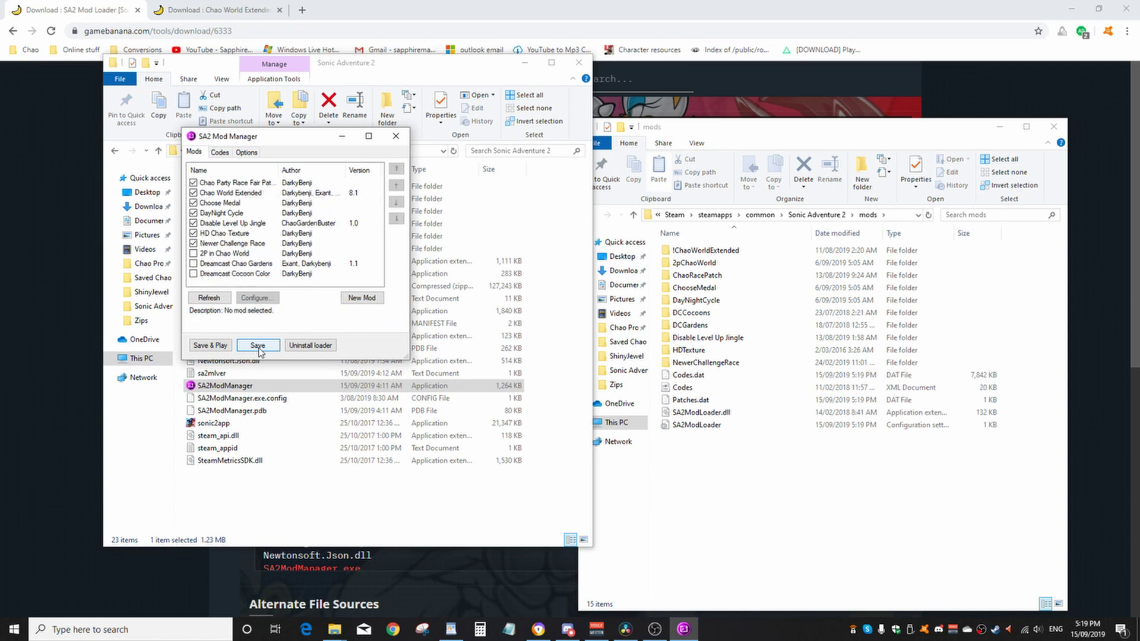
pyautogui.click(202, 347)
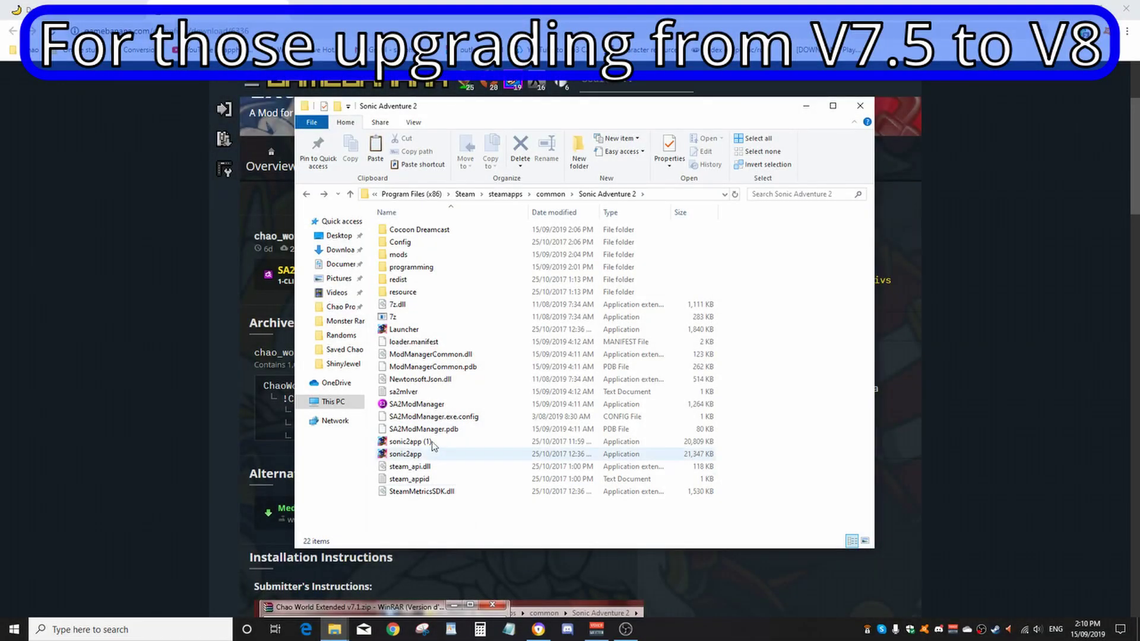
pyautogui.click(412, 405)
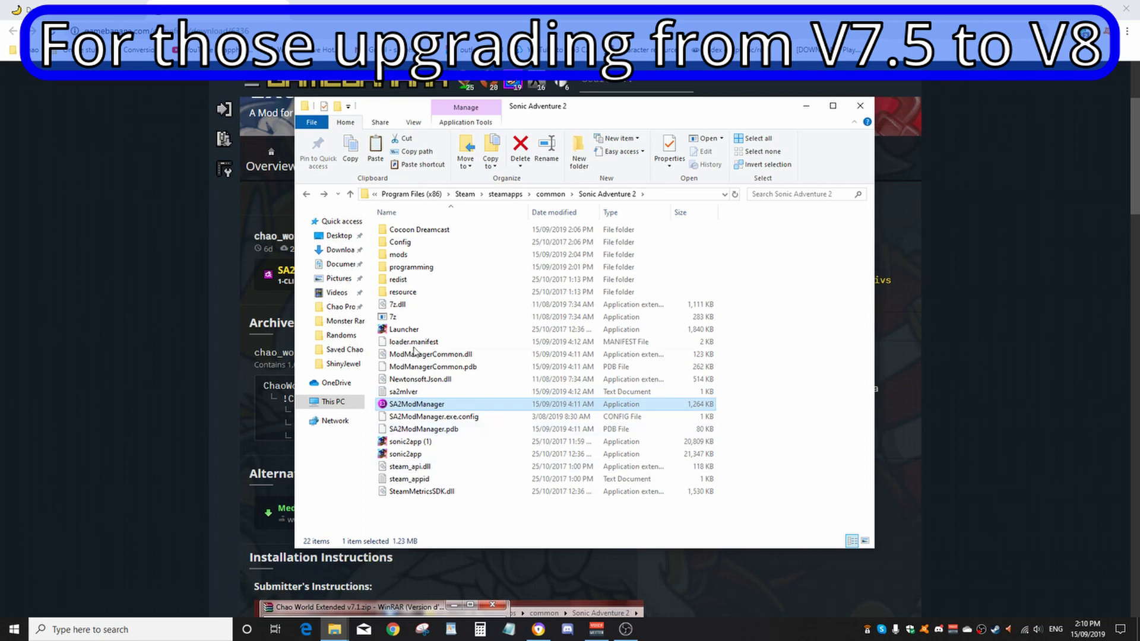
pyautogui.click(100, 2)
pyautogui.click(101, 3)
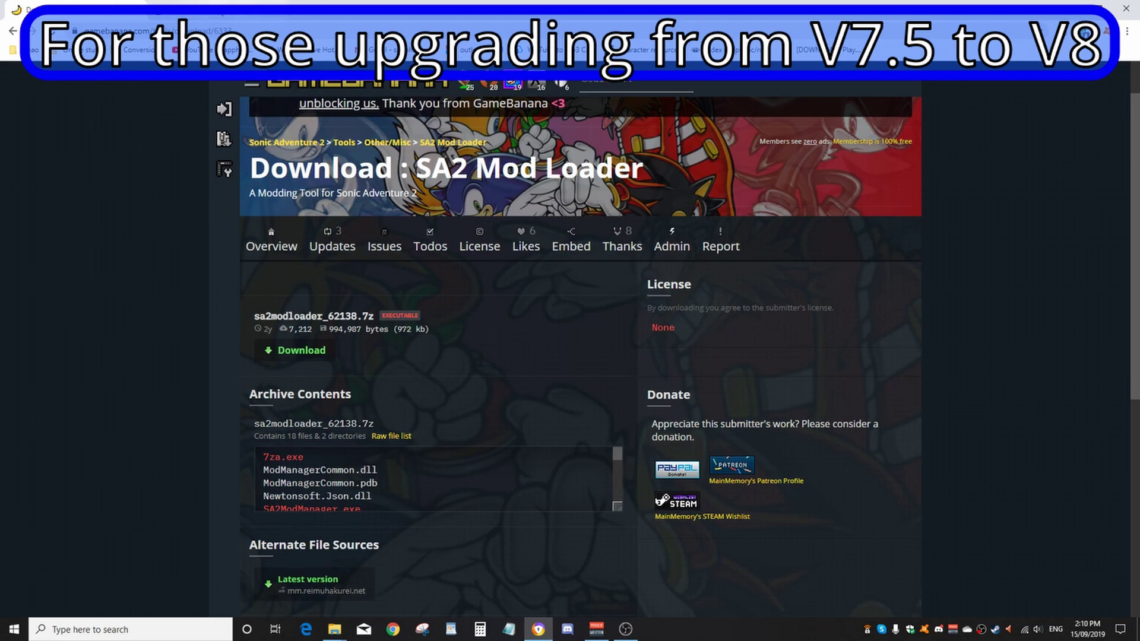
pyautogui.click(223, 3)
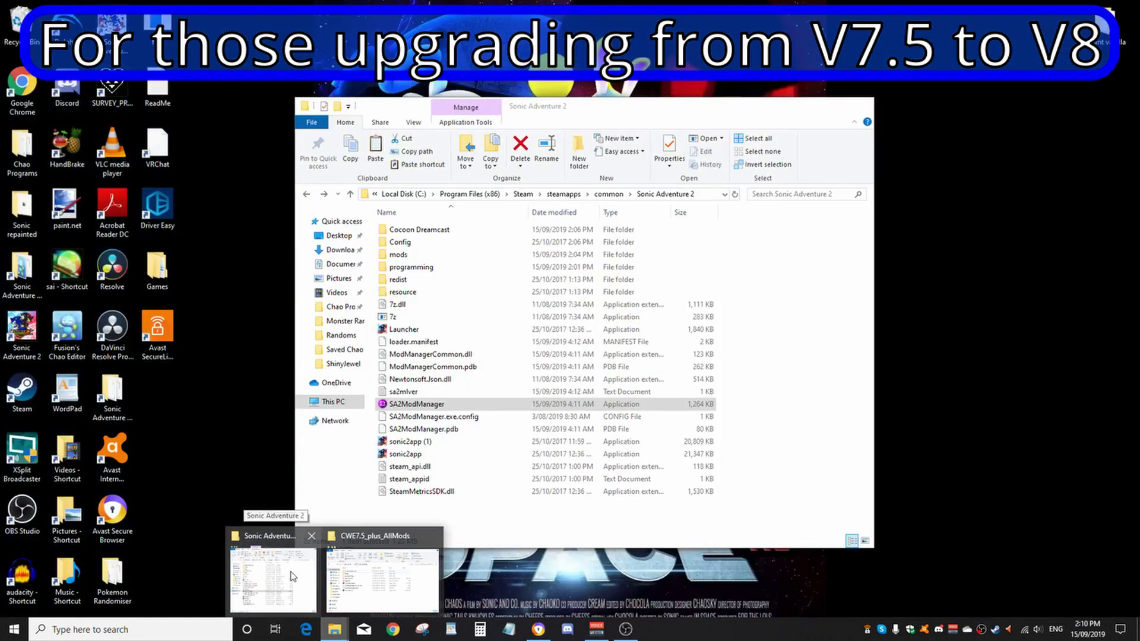
pyautogui.click(291, 576)
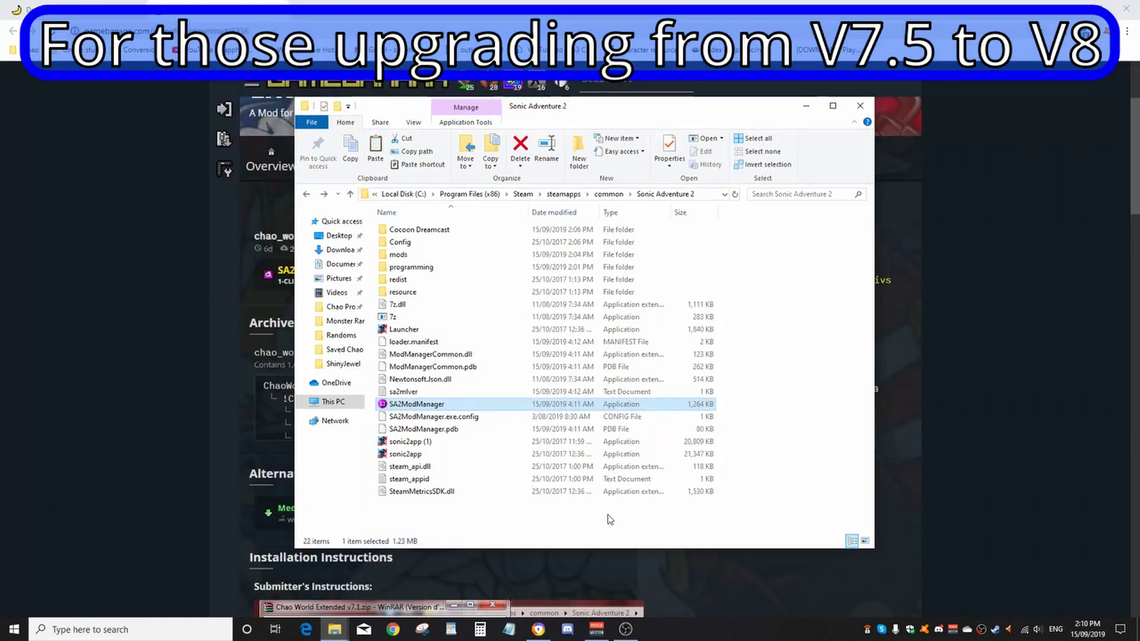
pyautogui.click(441, 442)
pyautogui.click(416, 404)
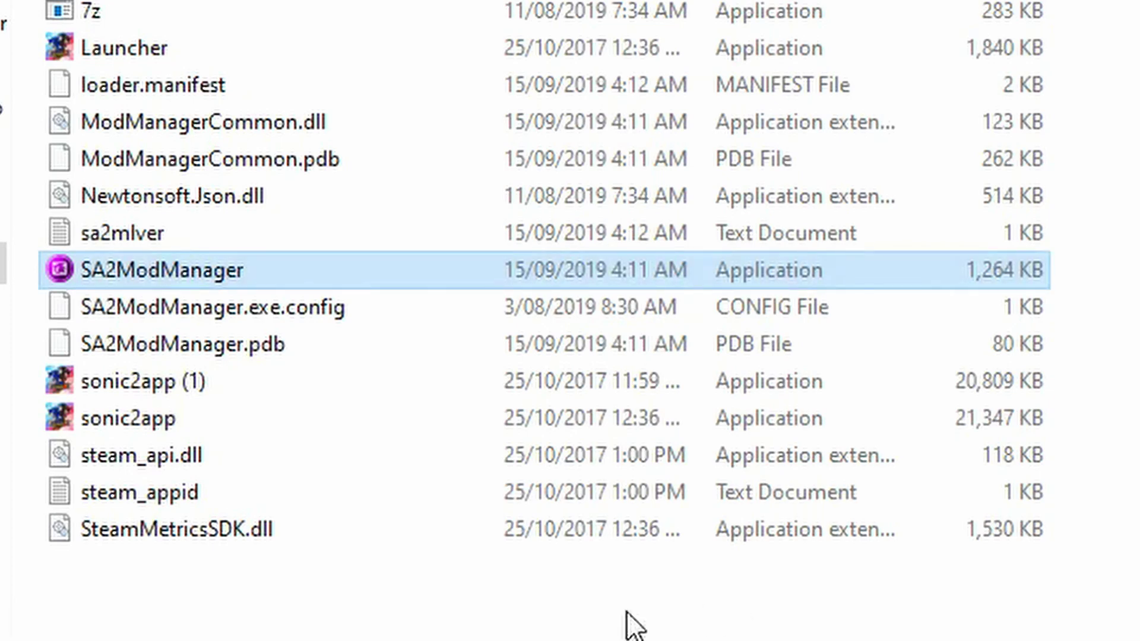
pyautogui.click(203, 390)
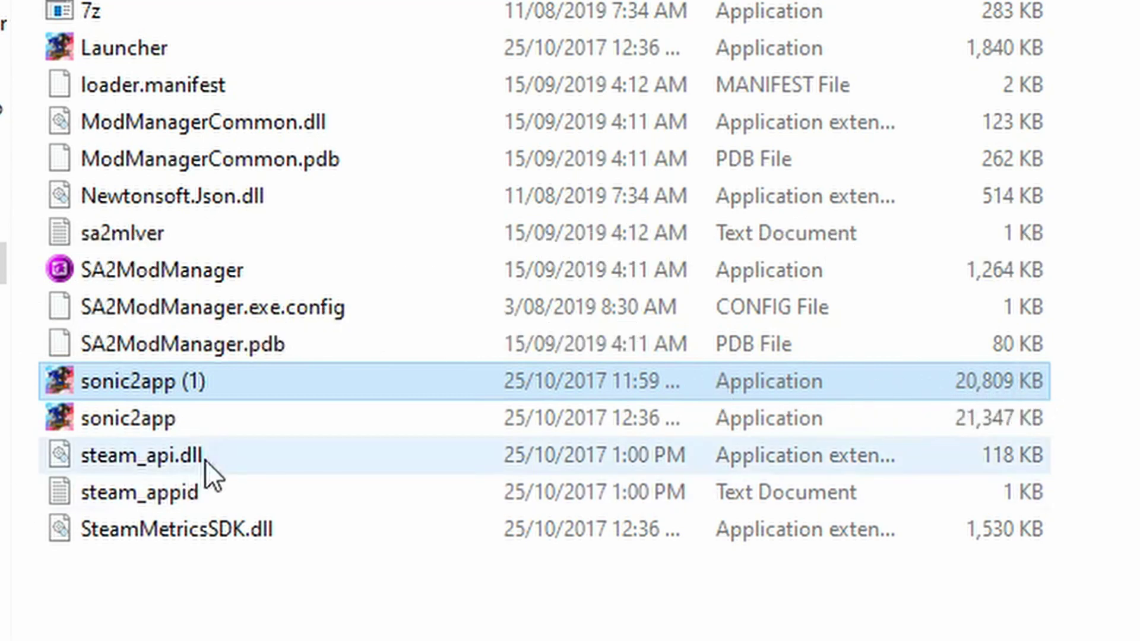
pyautogui.click(197, 429)
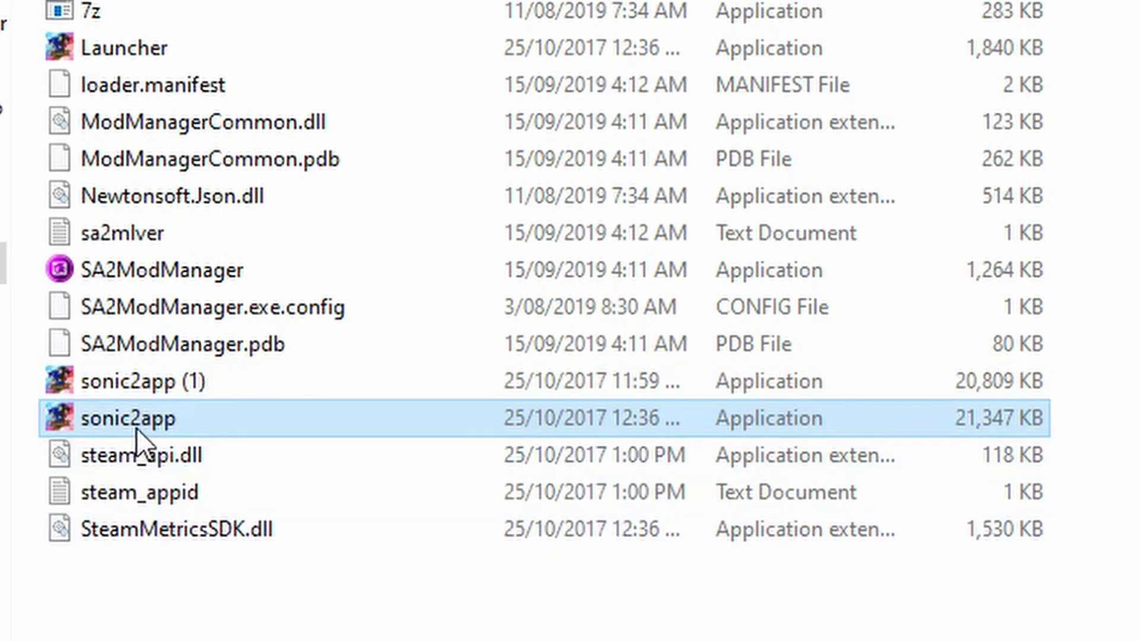
pyautogui.click(145, 380)
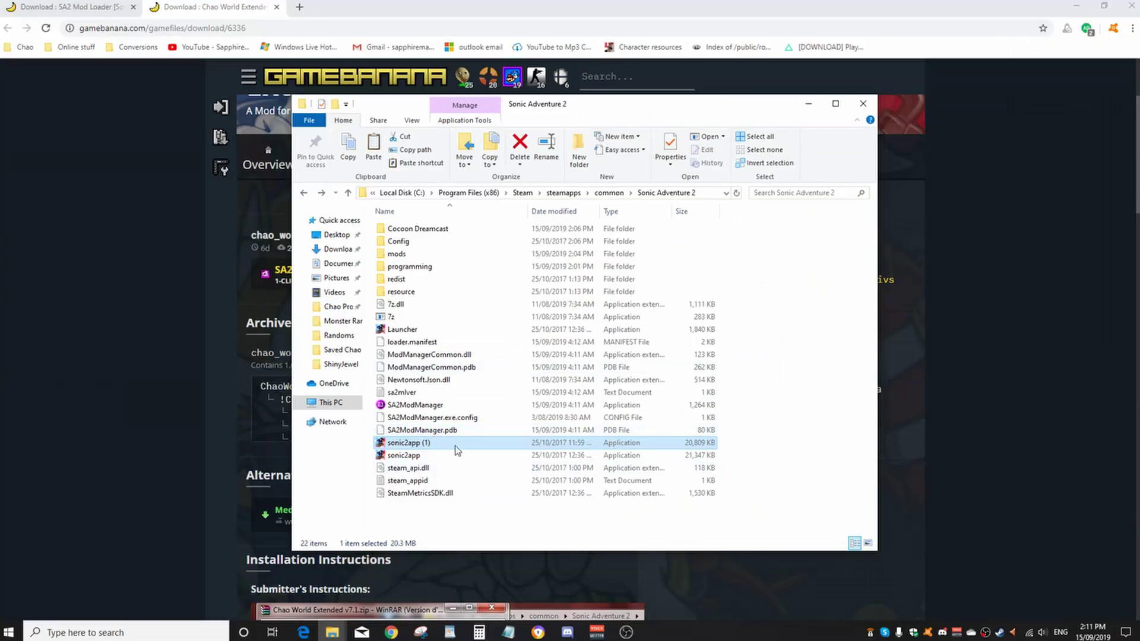
pyautogui.click(454, 456)
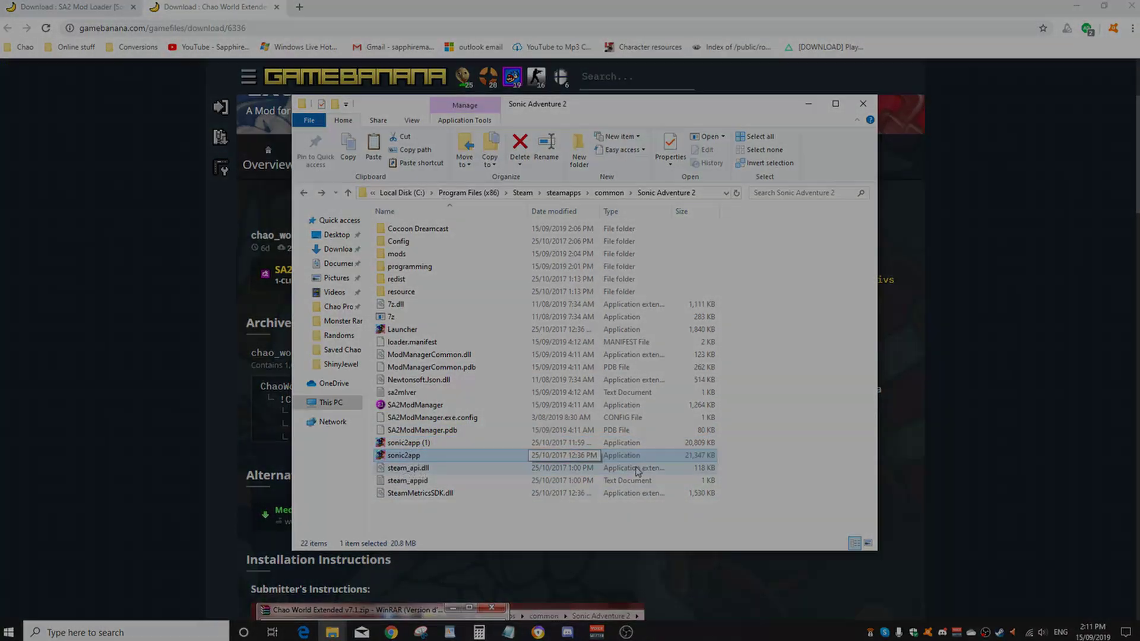